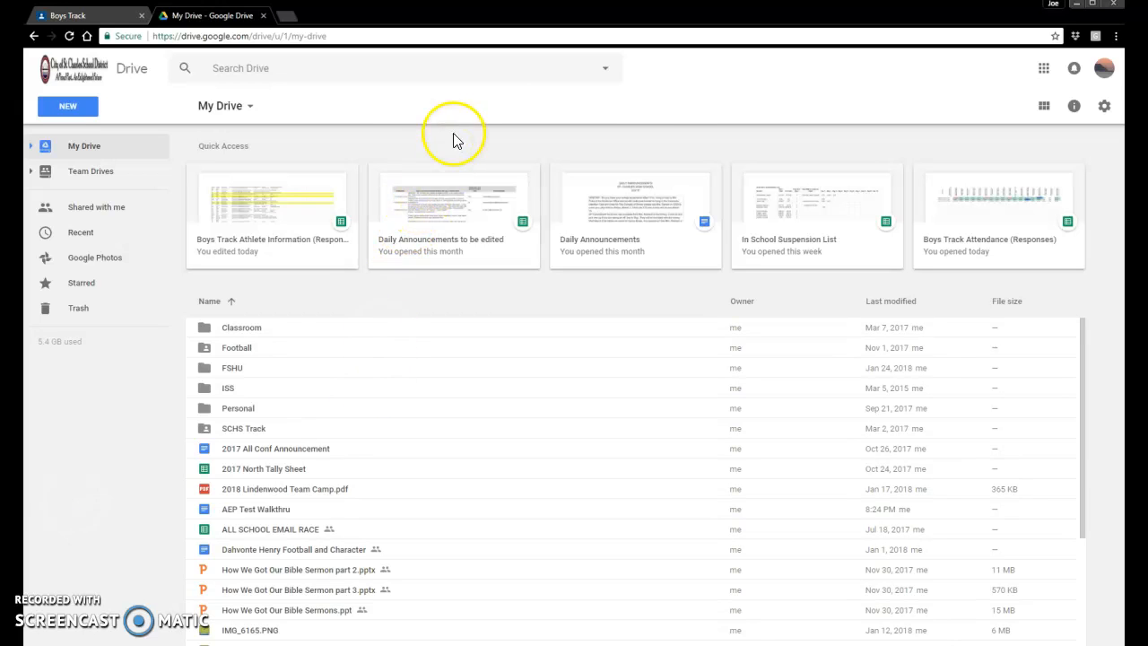
Open the Track Attendance form from the list of recent files.
click(672, 105)
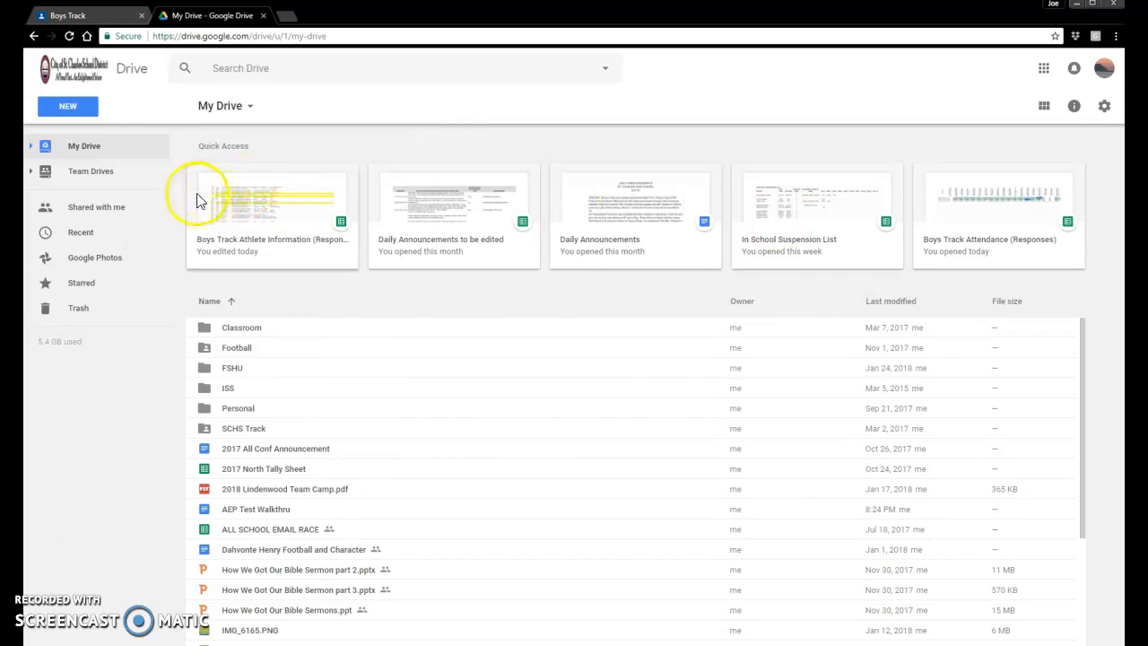
click(66, 238)
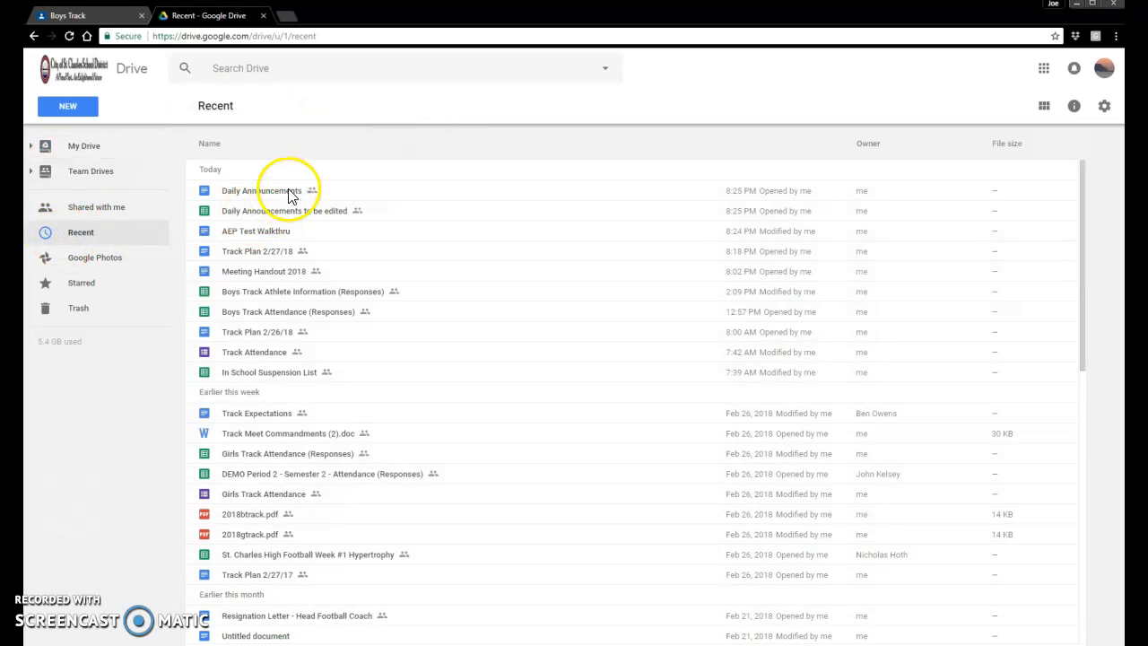
click(263, 351)
double_click(263, 352)
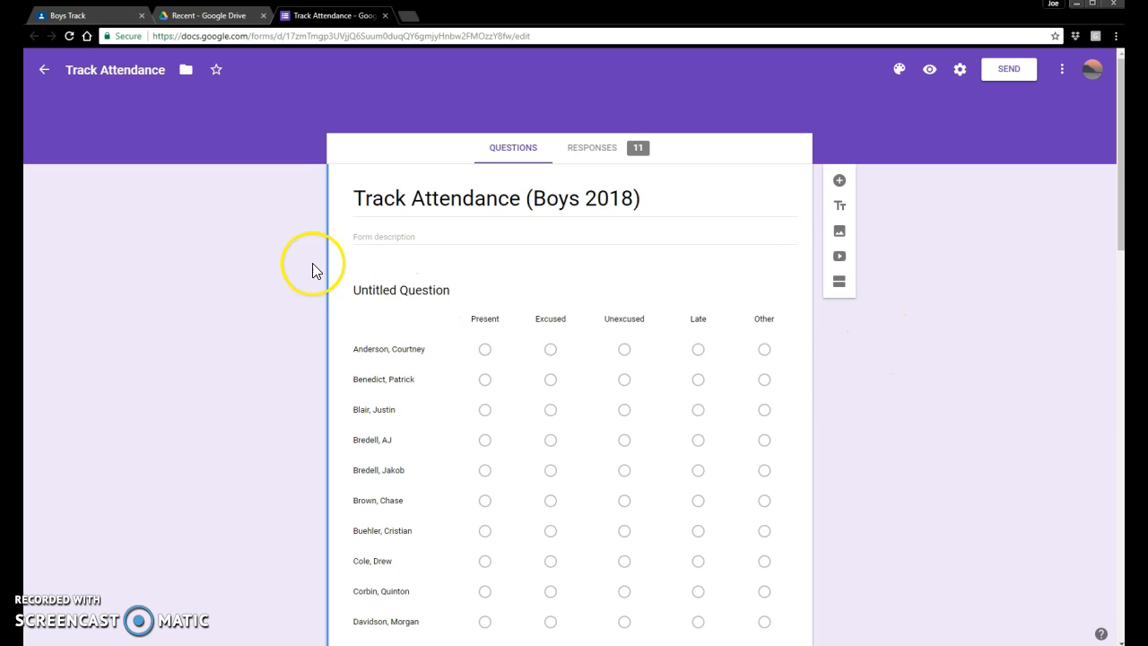
Examine the attendance form from its title through the athlete grid and status columns to the Comments question.
scroll(309, 272, down, 6)
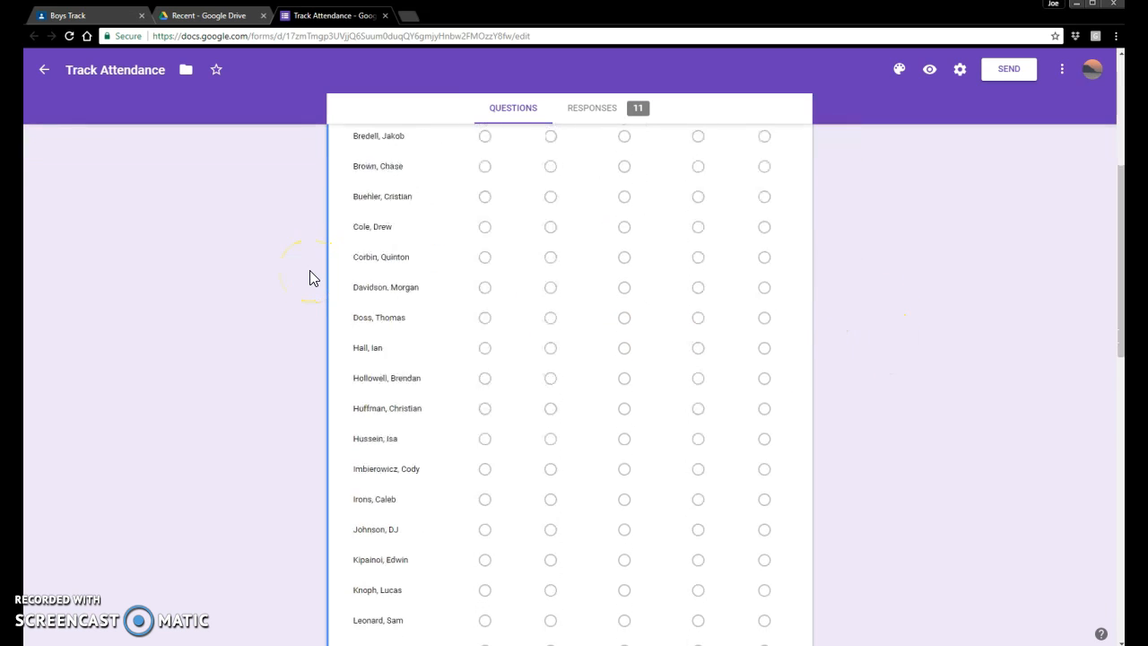
scroll(310, 270, down, 8)
scroll(309, 270, up, 14)
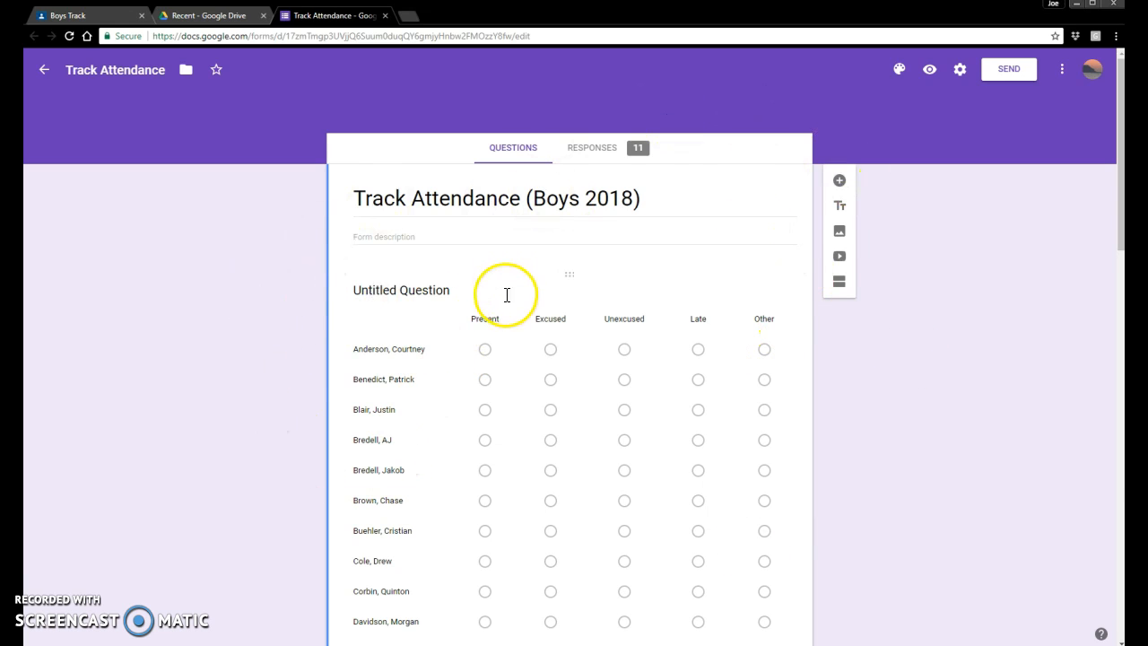
scroll(787, 317, down, 12)
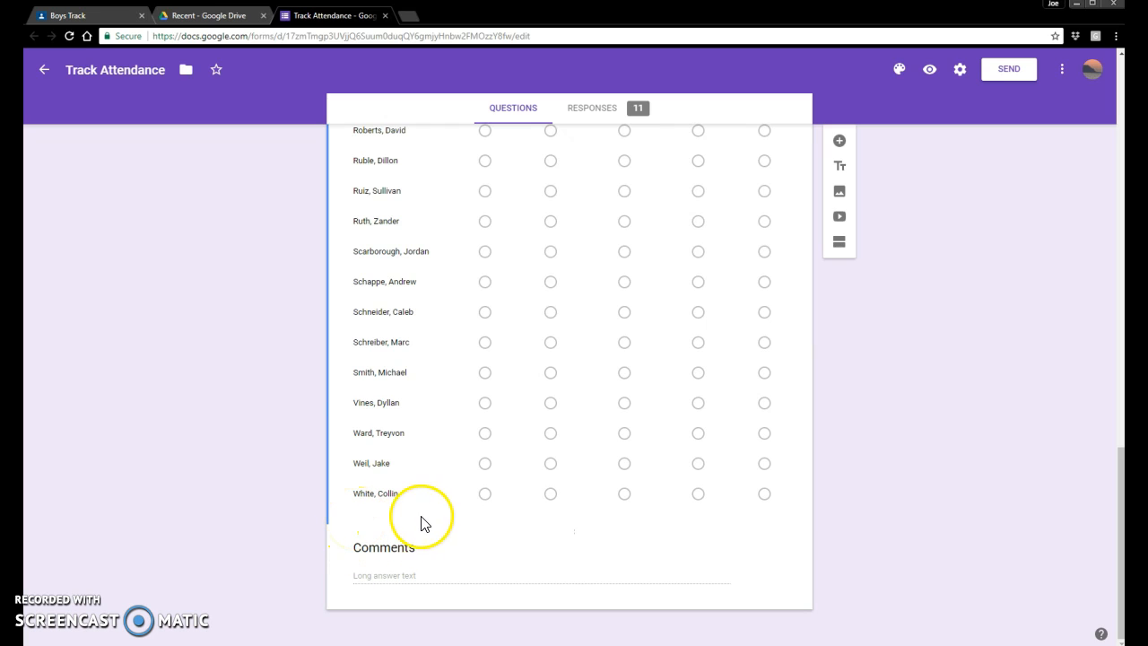
scroll(616, 494, up, 7)
scroll(611, 500, up, 5)
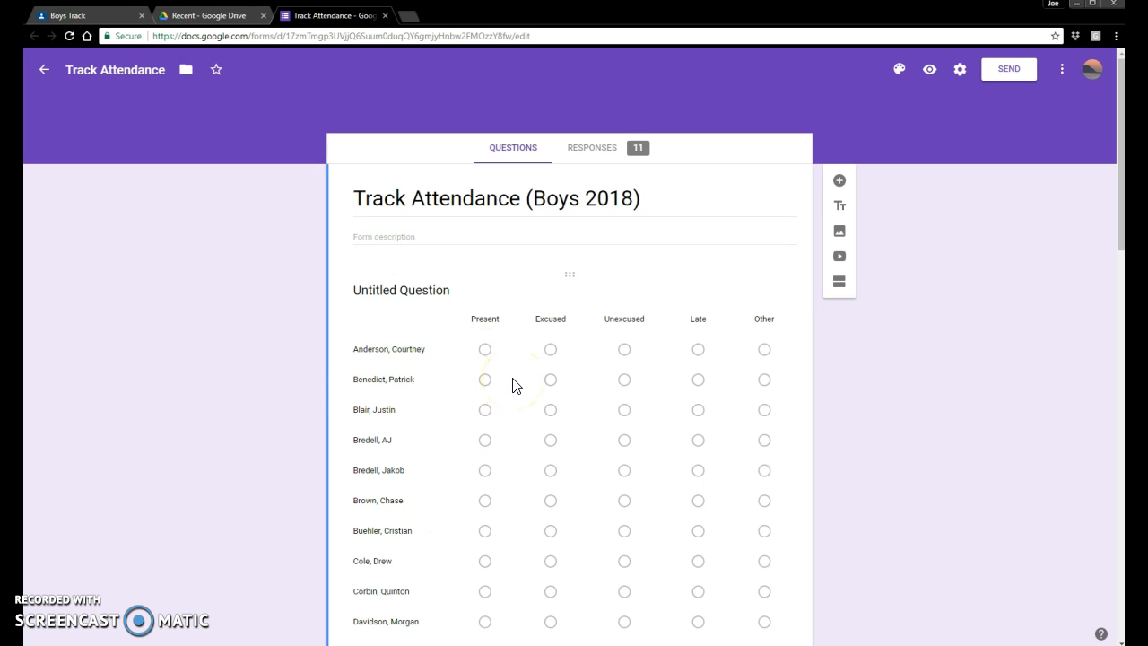
scroll(516, 386, down, 10)
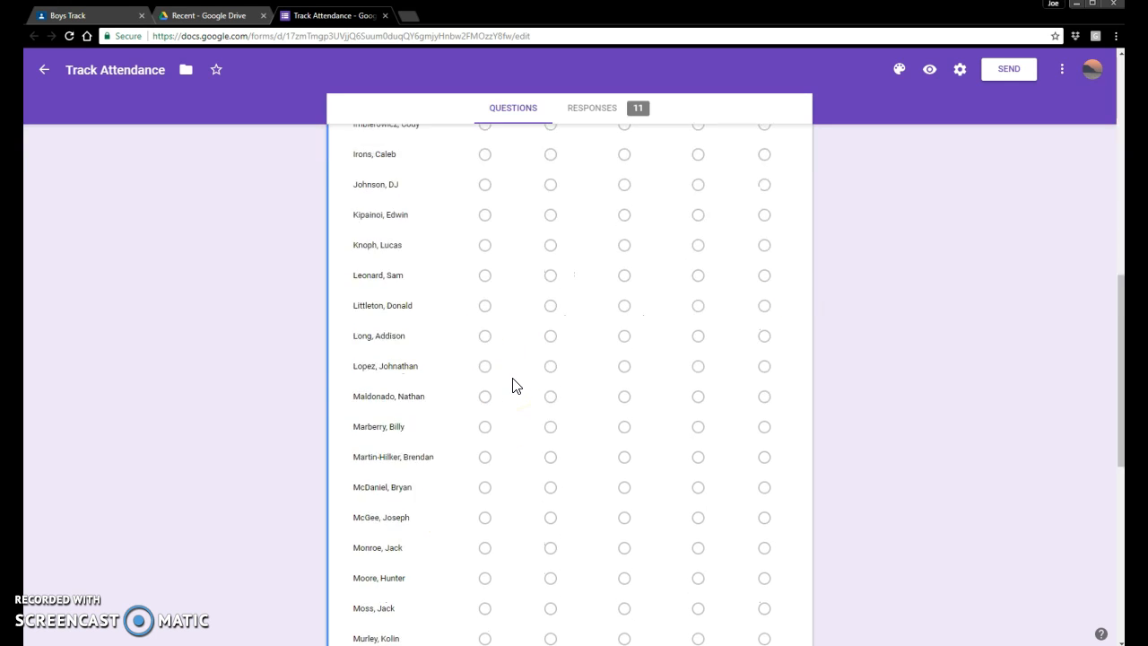
scroll(516, 386, up, 10)
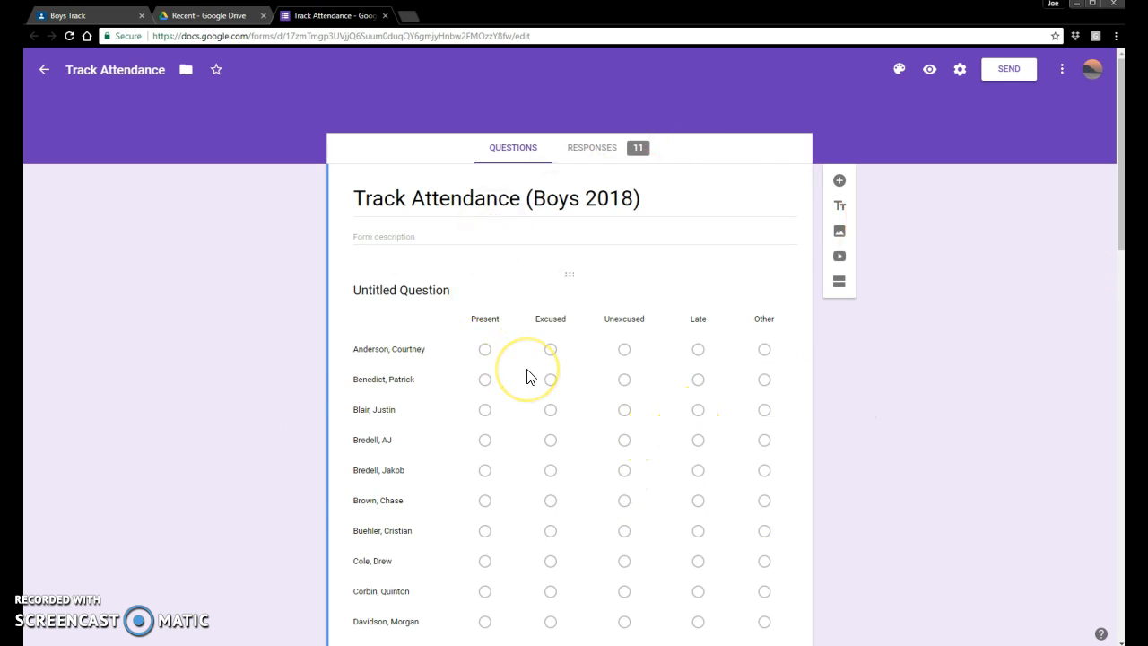
scroll(528, 377, down, 15)
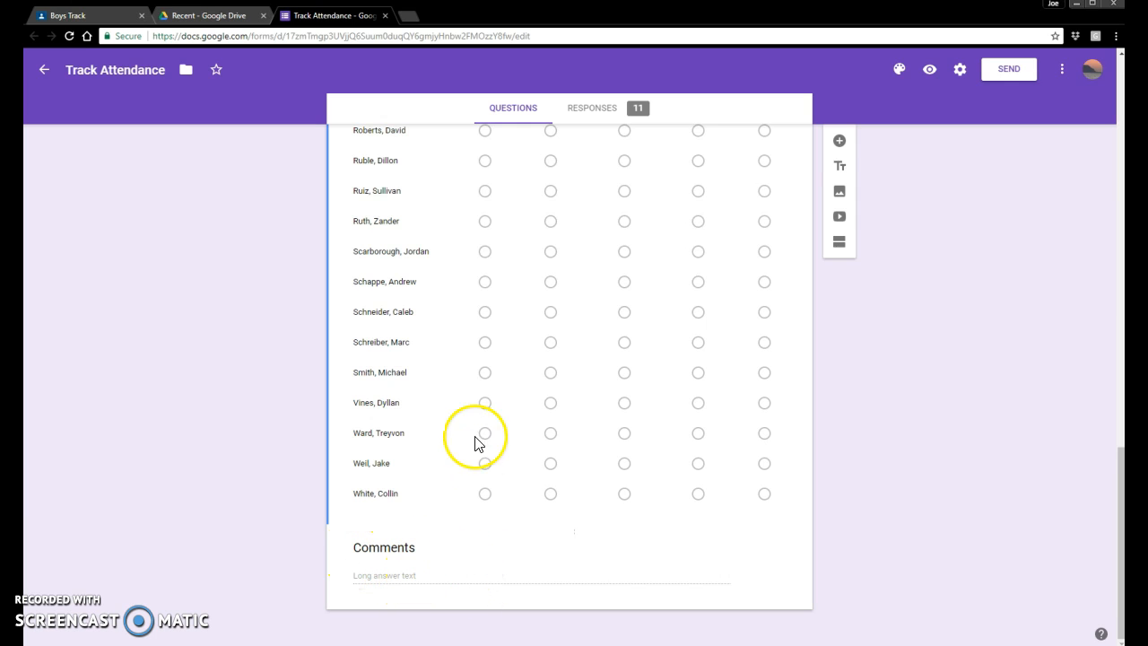
scroll(433, 224, up, 15)
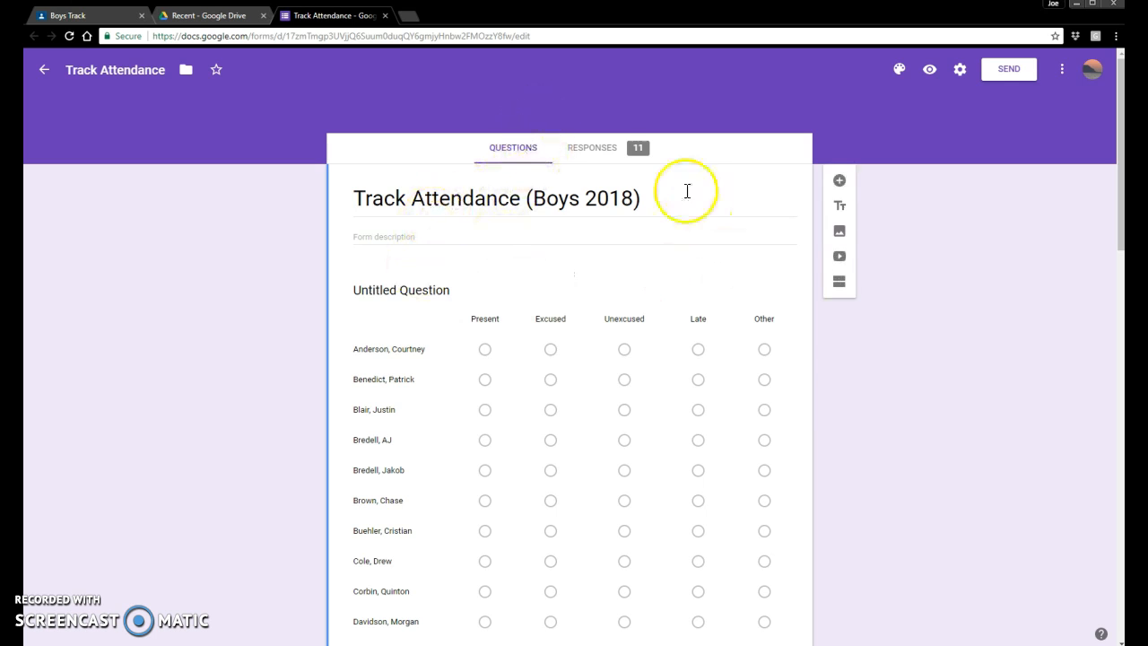
Review the form's settings without changing them, and preview the form as respondents see it.
click(958, 73)
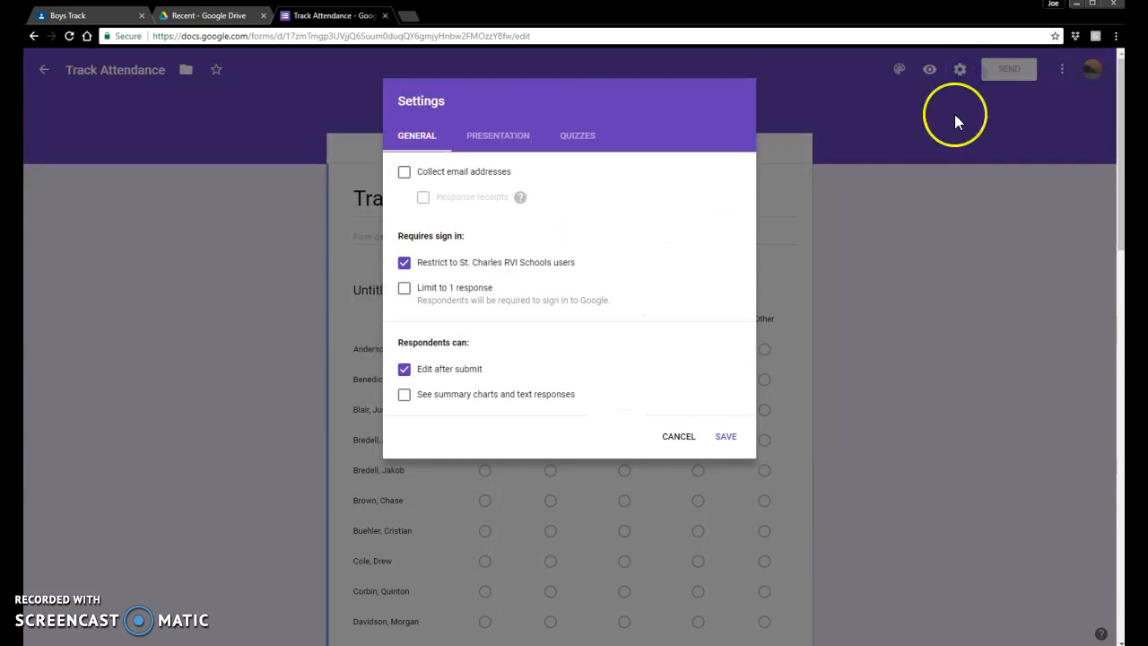
click(499, 144)
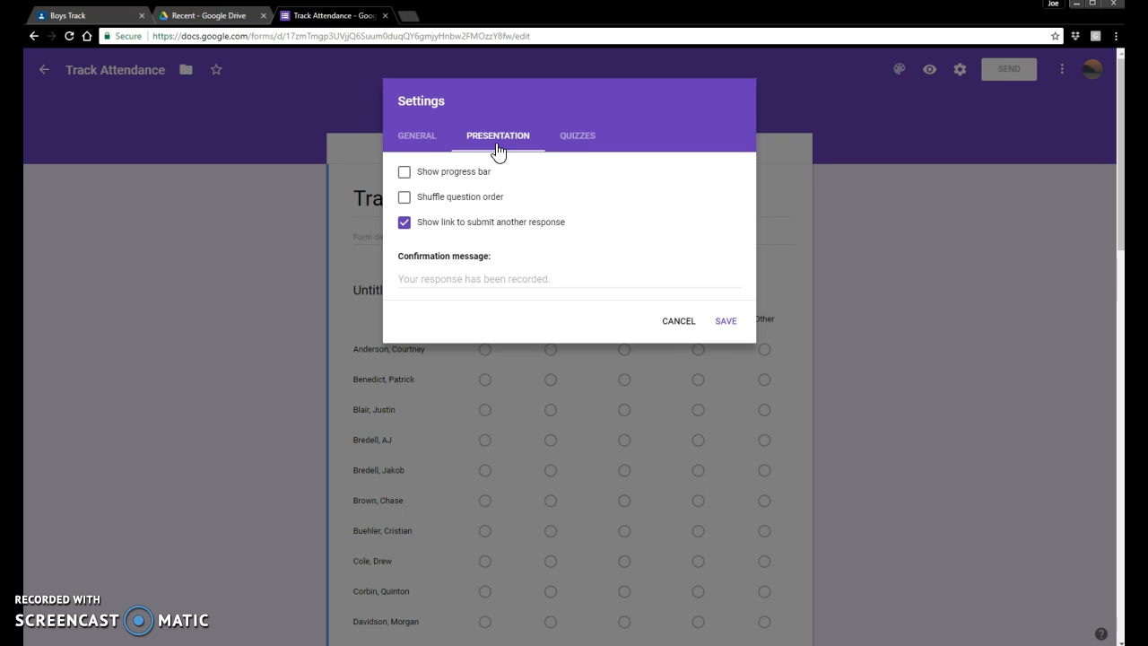
click(558, 148)
key(Escape)
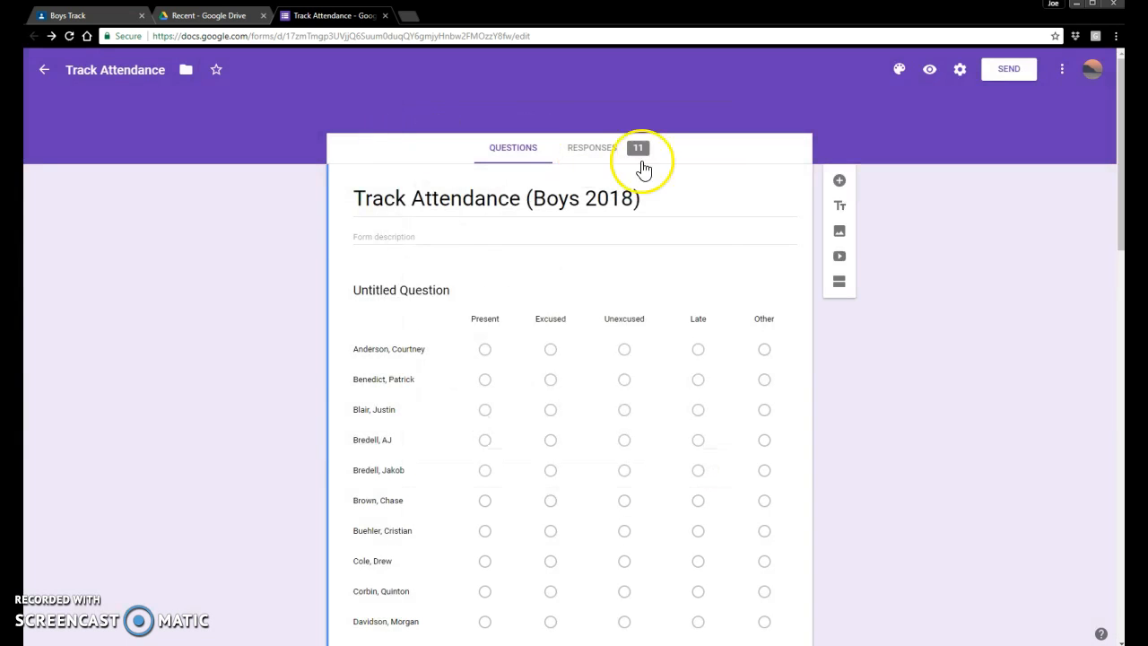
click(930, 74)
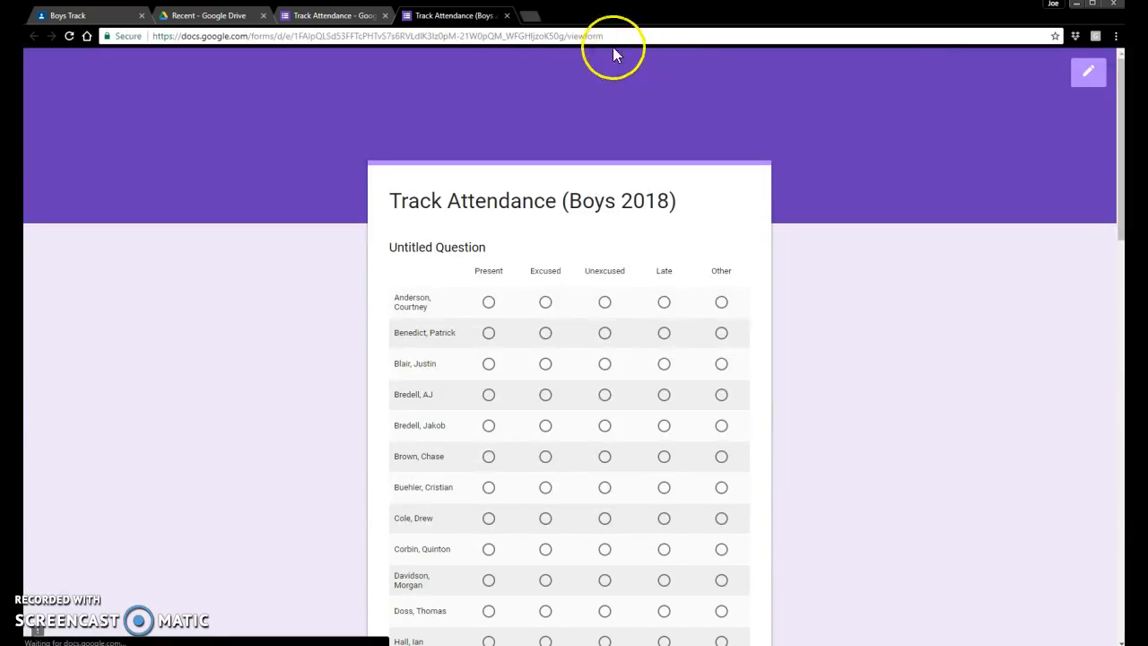
click(507, 15)
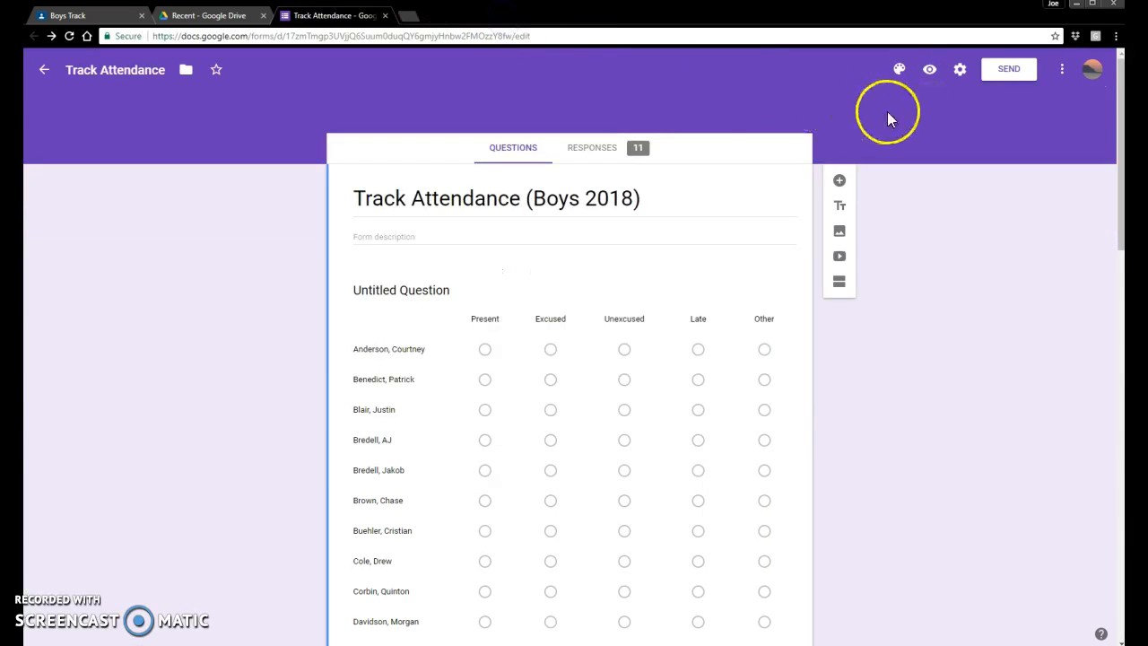
Start a pre-filled version of the form, mark the first athletes on the roster as Present, and generate its link.
click(1063, 71)
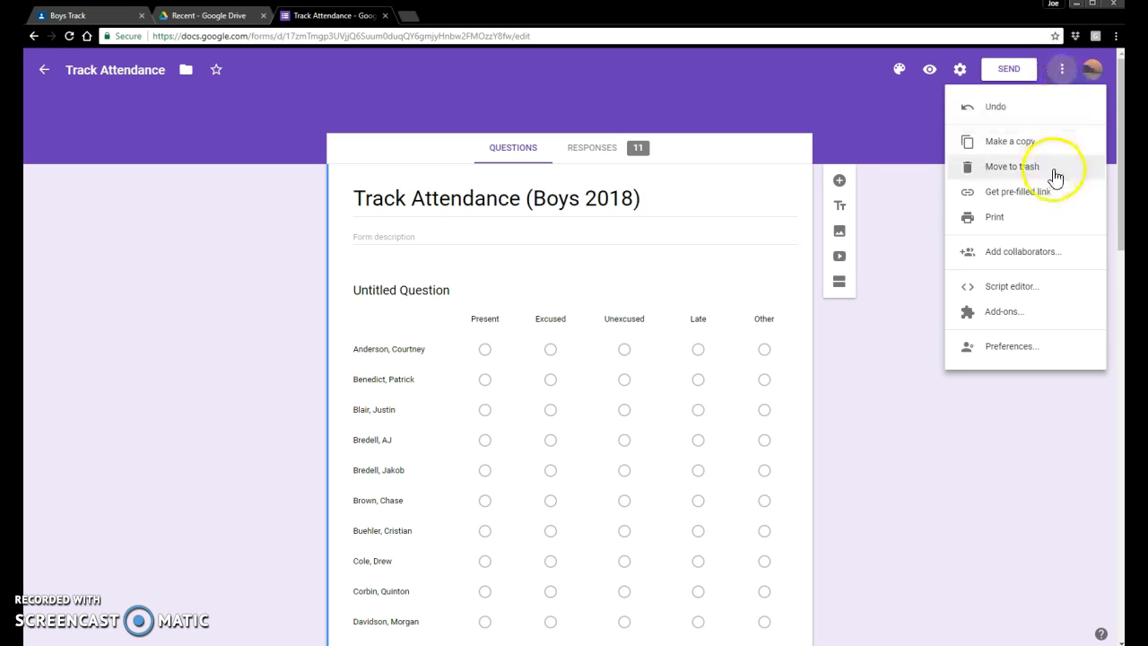
click(1037, 192)
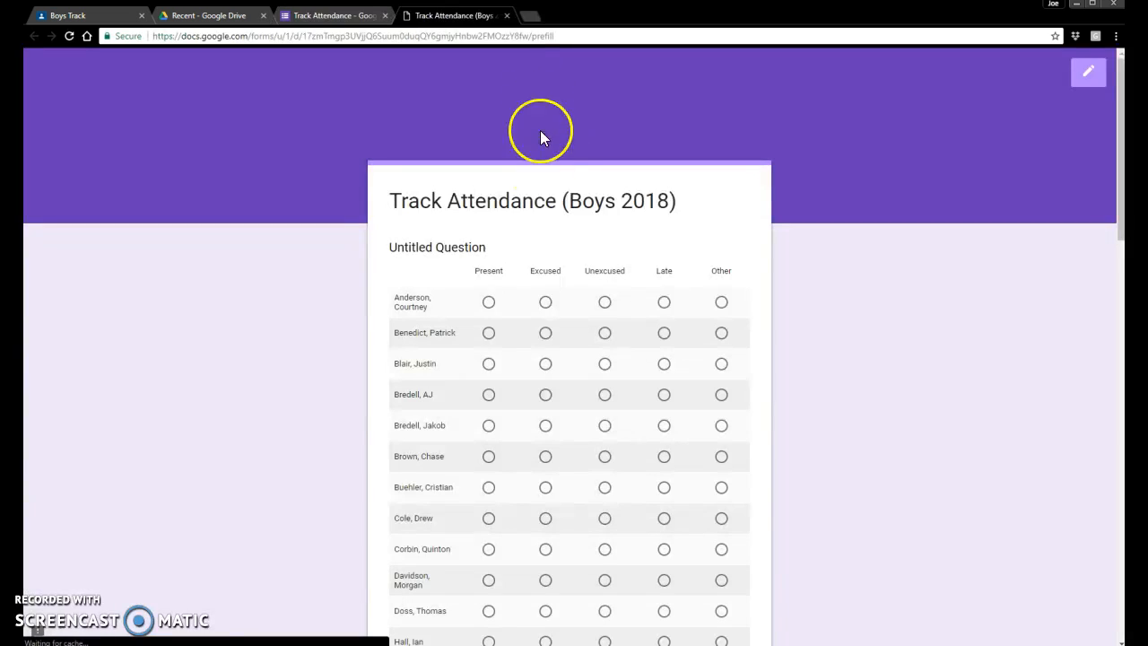
click(489, 302)
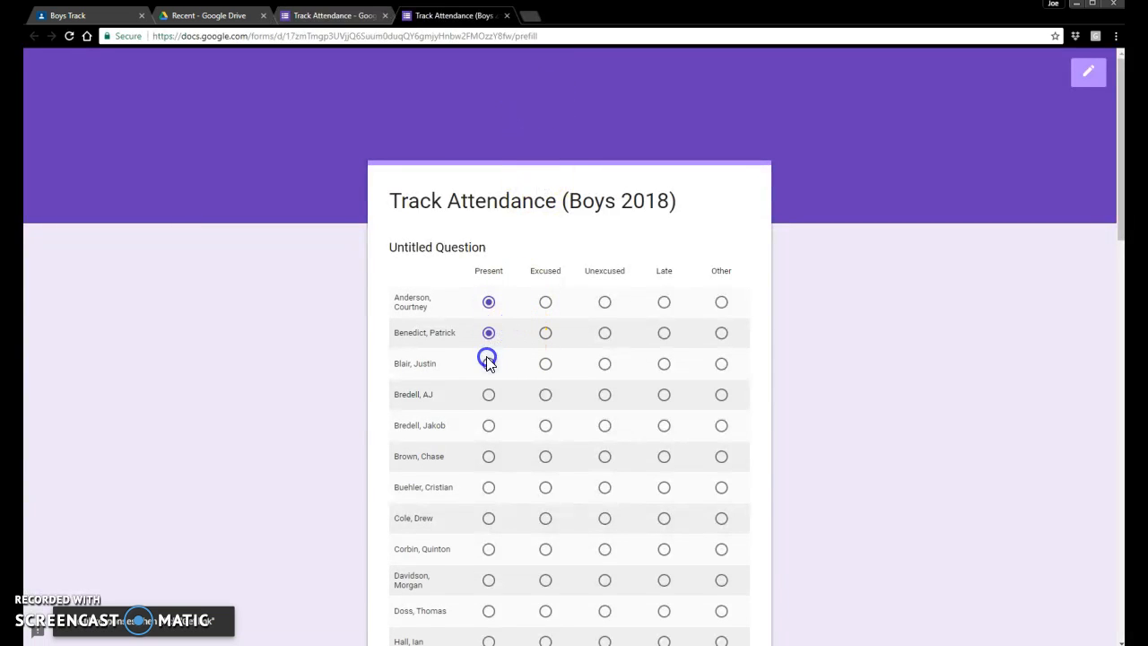
click(487, 396)
click(488, 426)
click(488, 457)
click(489, 489)
scroll(489, 489, down, 2)
click(495, 346)
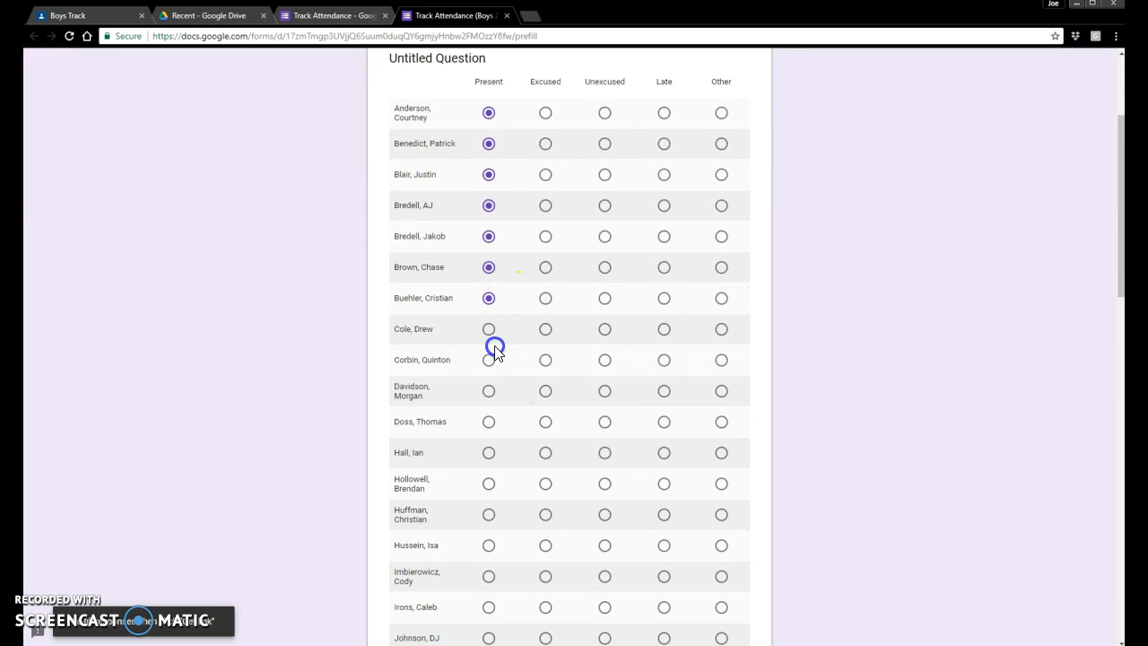
click(488, 395)
click(488, 425)
click(489, 455)
click(489, 483)
scroll(505, 440, down, 13)
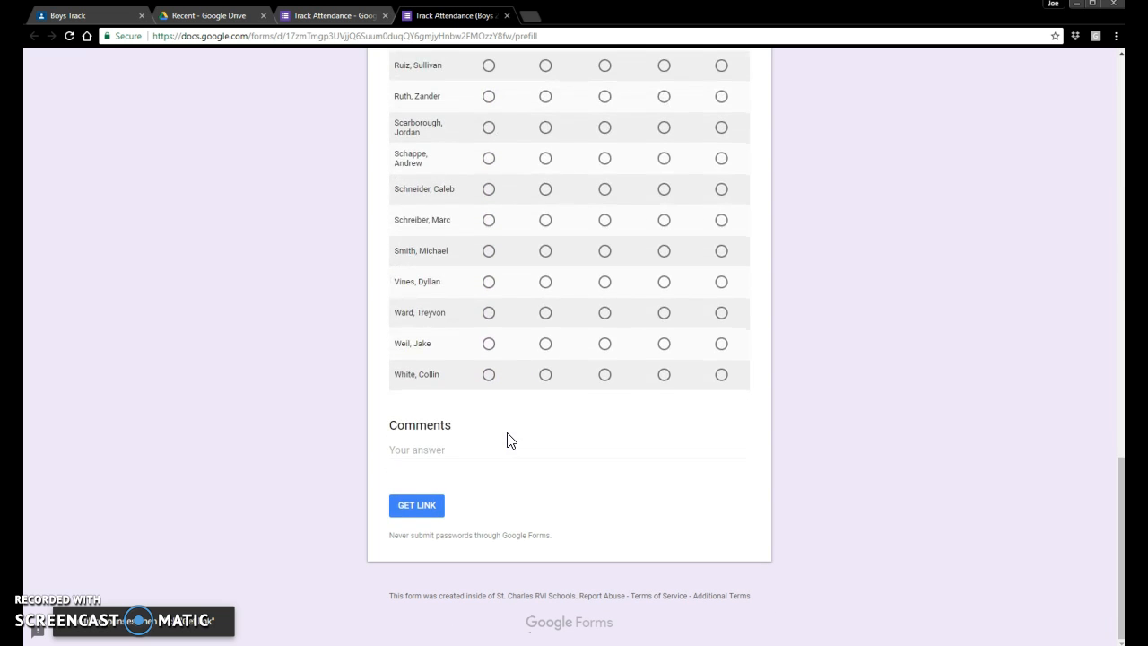
click(422, 507)
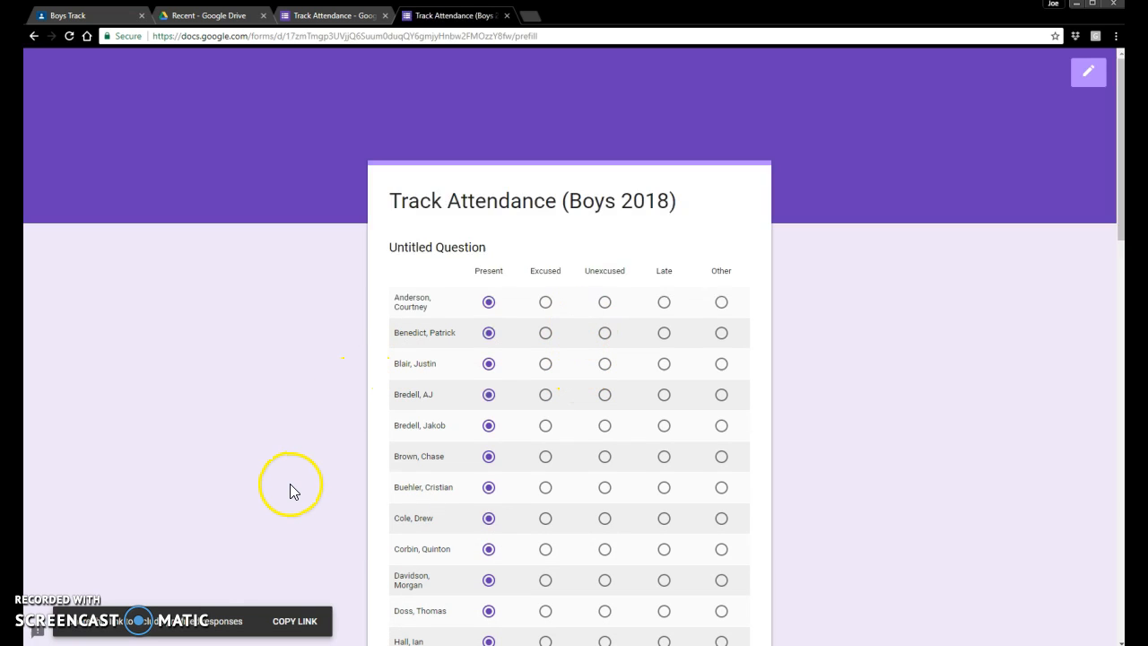
Mark athletes at the end of the roster as Present in the pre-filled form, and close it.
scroll(403, 435, down, 13)
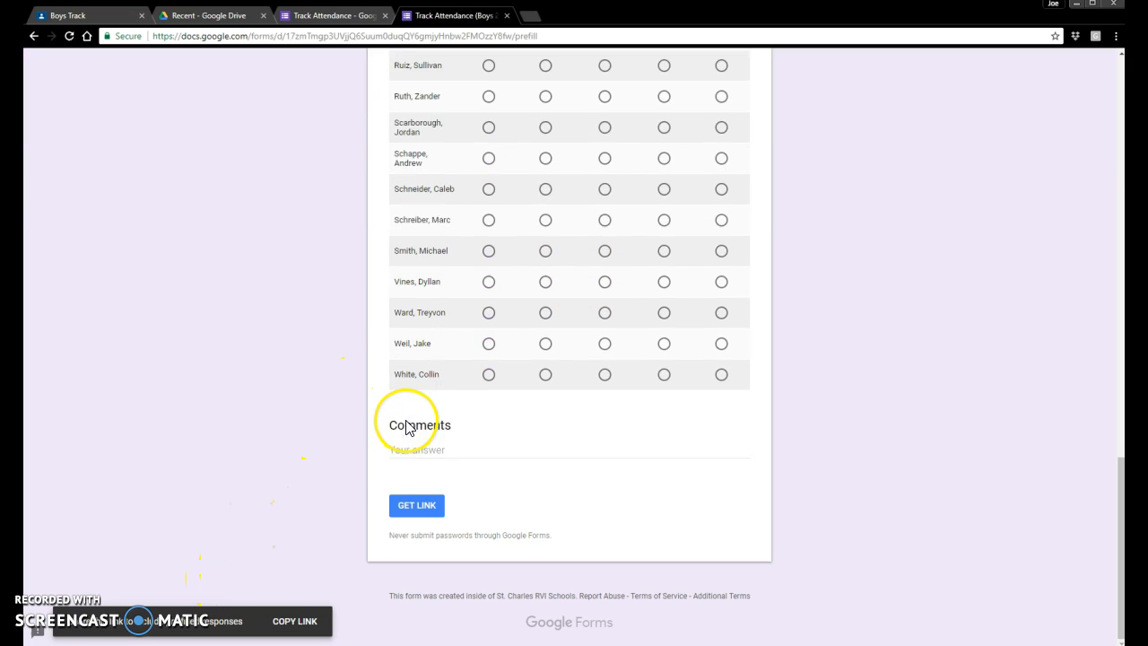
click(489, 375)
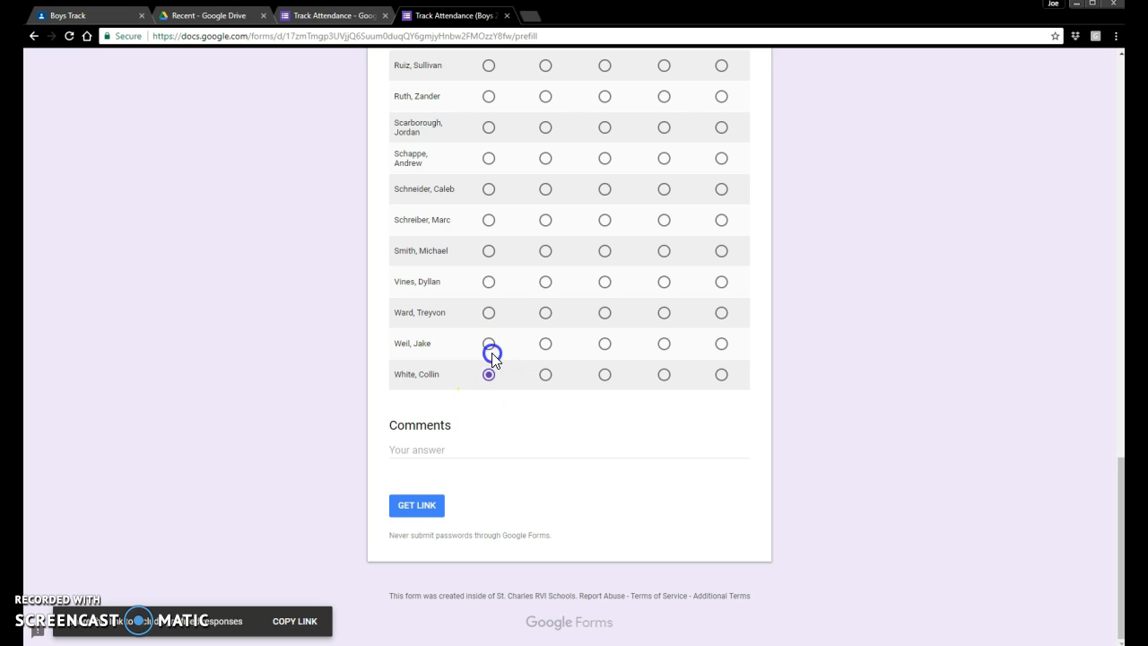
click(494, 324)
scroll(494, 329, up, 13)
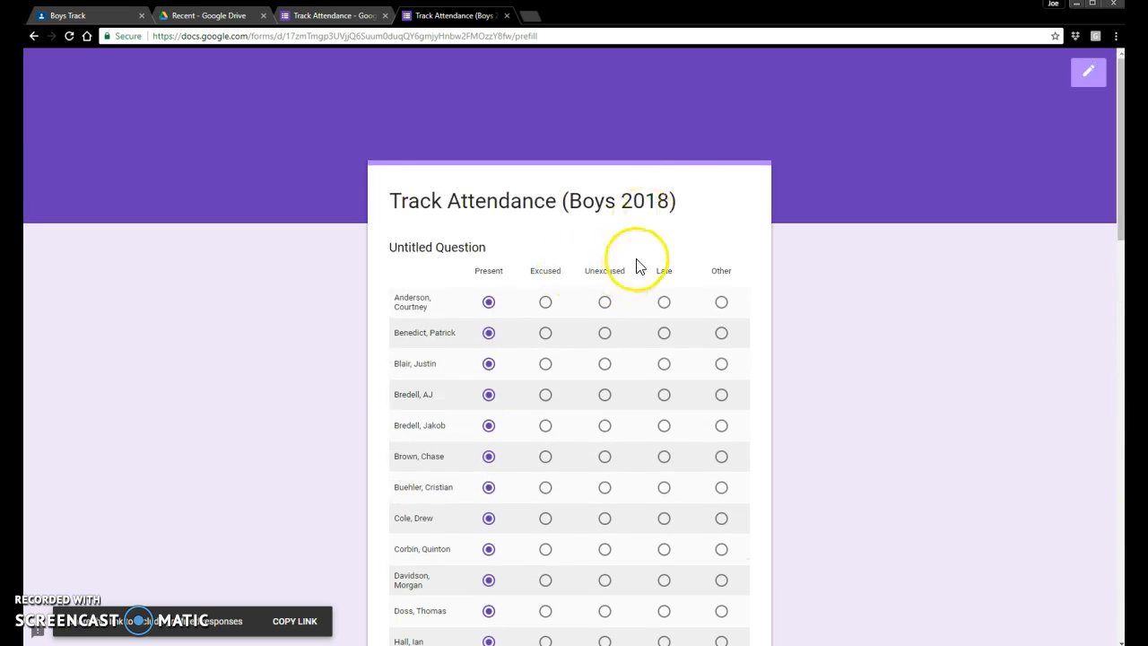
click(507, 17)
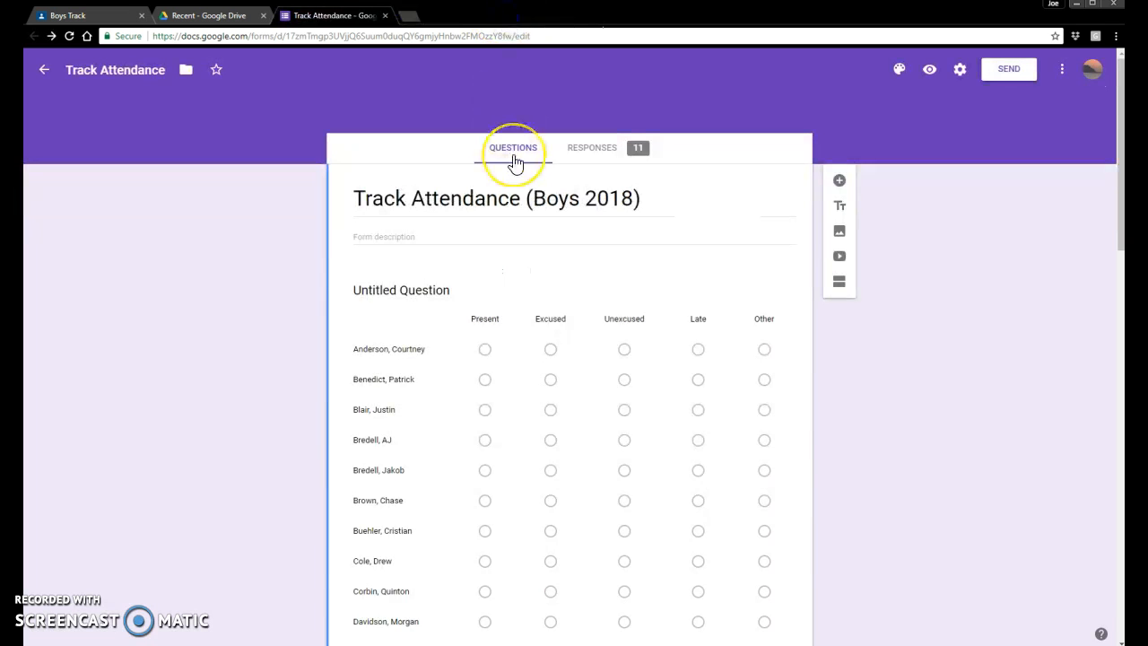
Show the form's response summary and open its linked response spreadsheet.
click(594, 146)
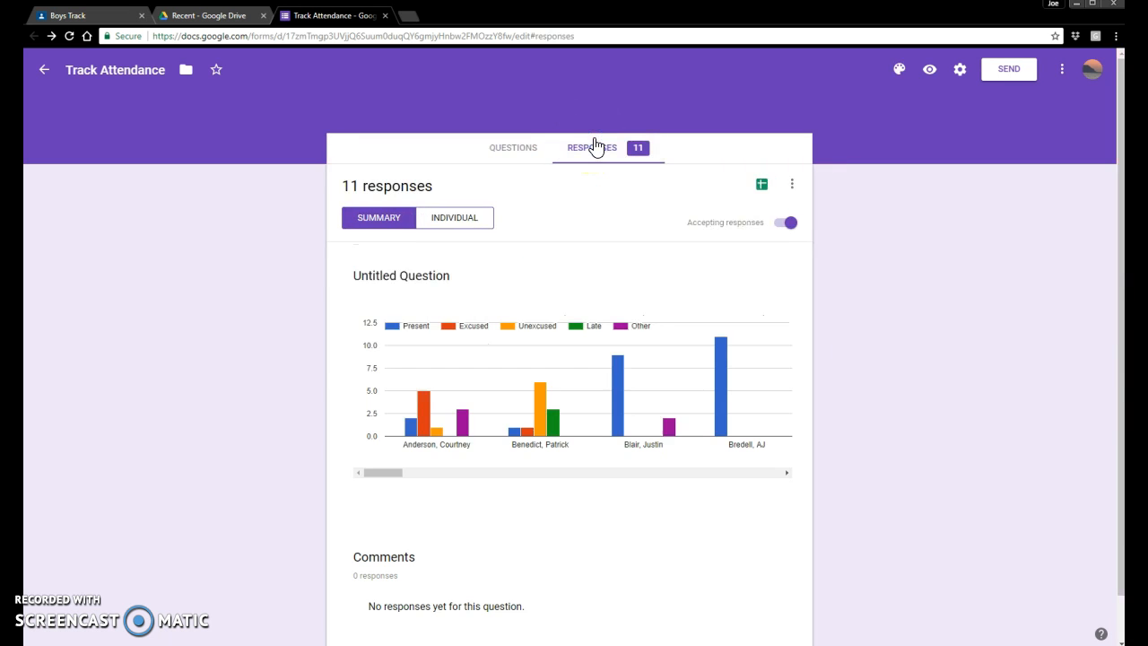
click(760, 185)
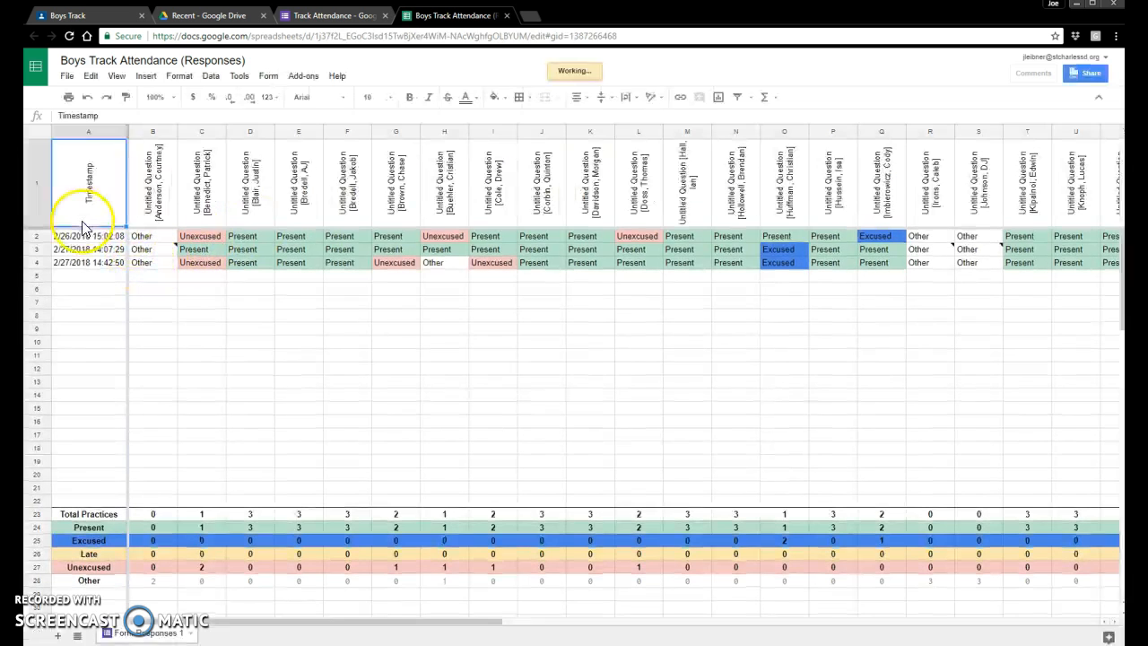
Examine the timestamps and each athlete's attendance statuses across all columns of the response sheet.
drag(96, 203, 99, 183)
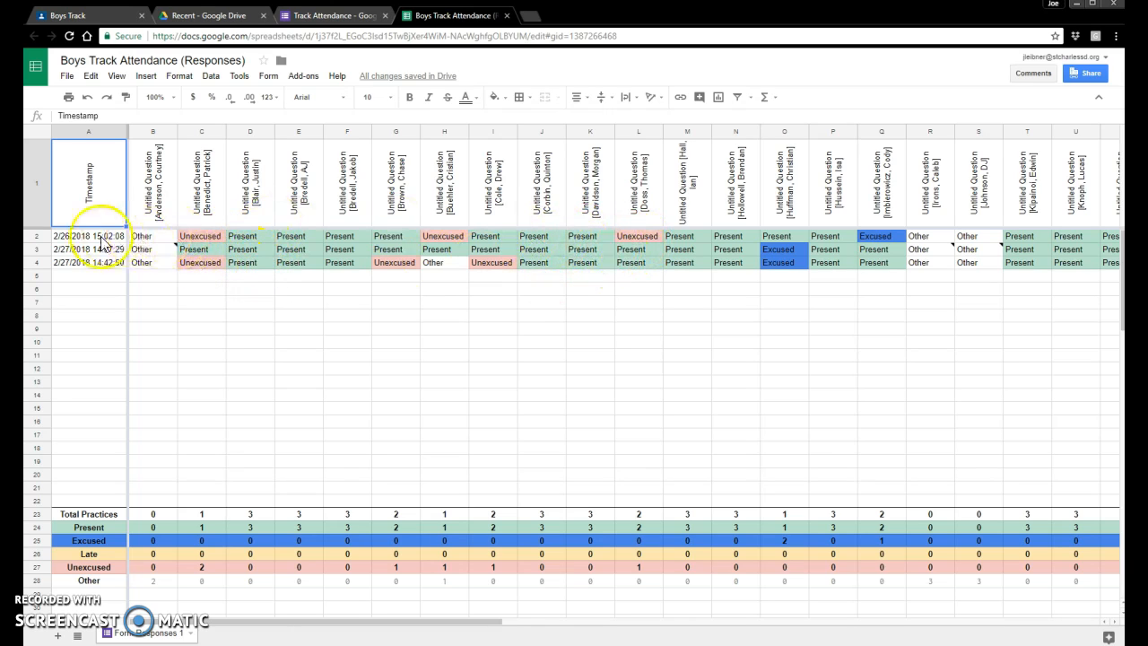
click(251, 238)
click(254, 245)
click(192, 249)
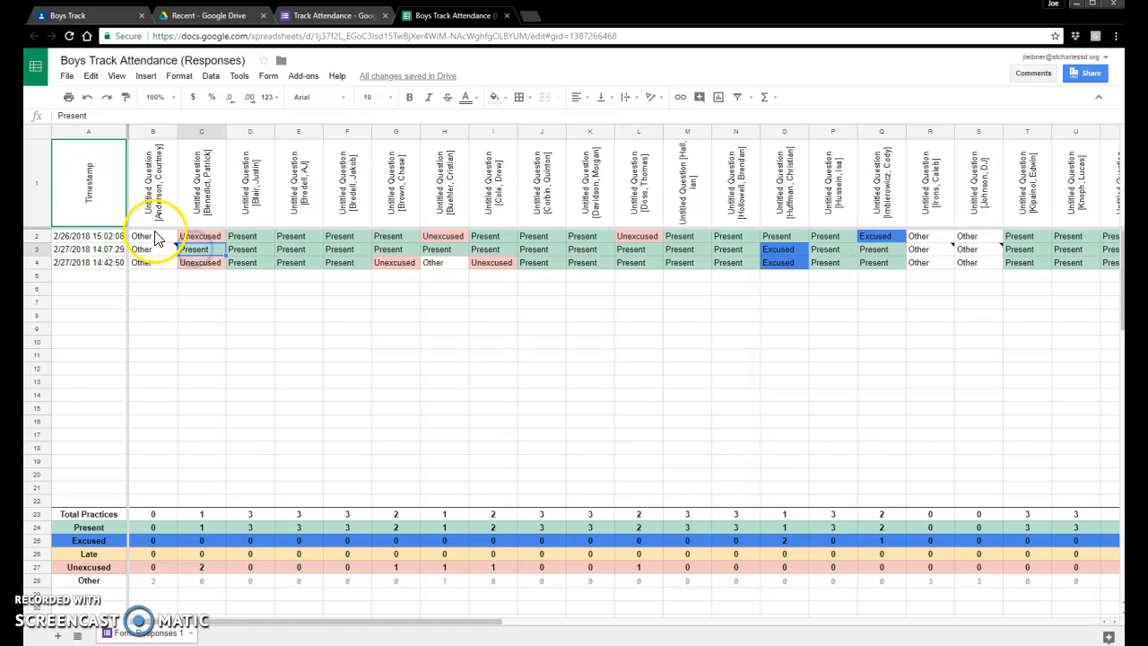
click(155, 238)
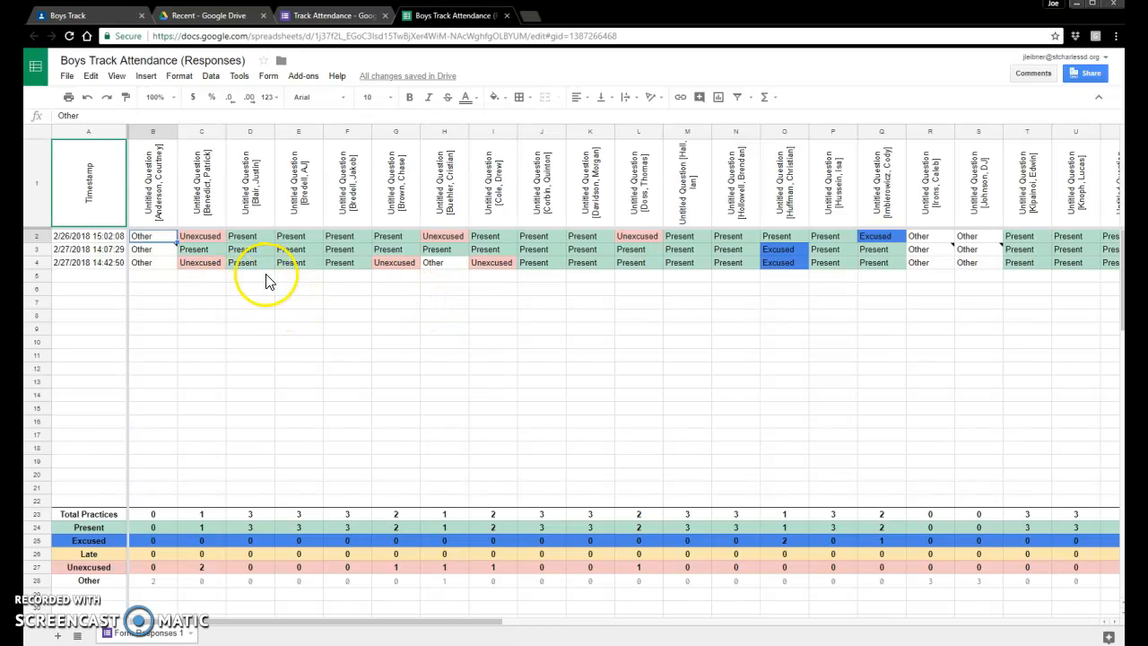
scroll(265, 282, right, 10)
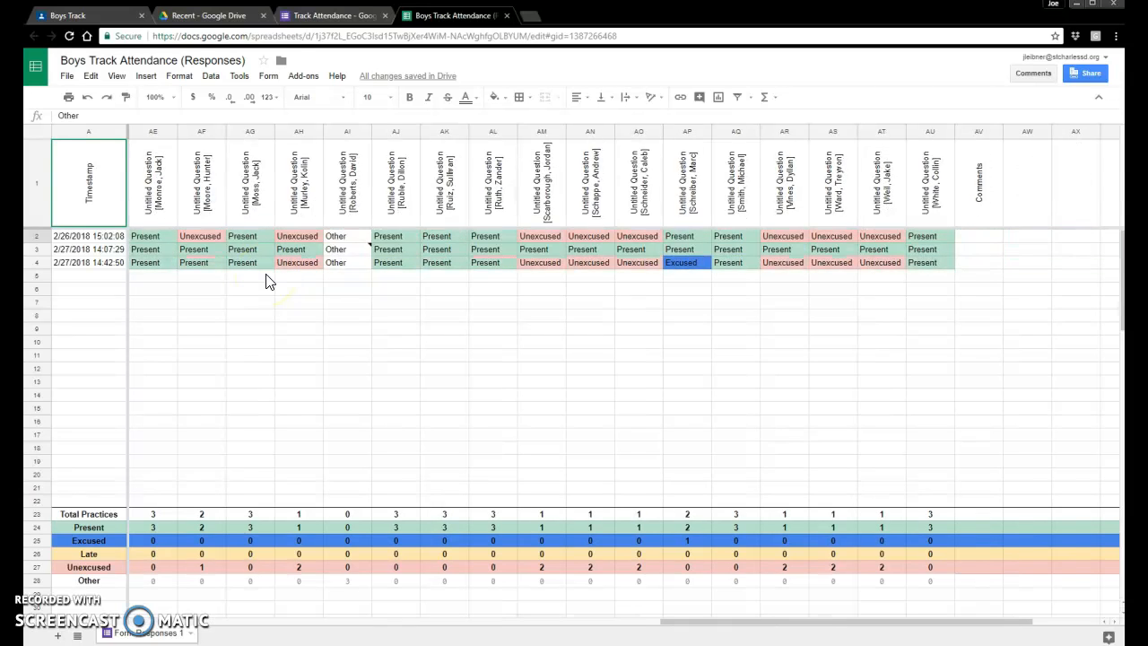
scroll(266, 282, left, 10)
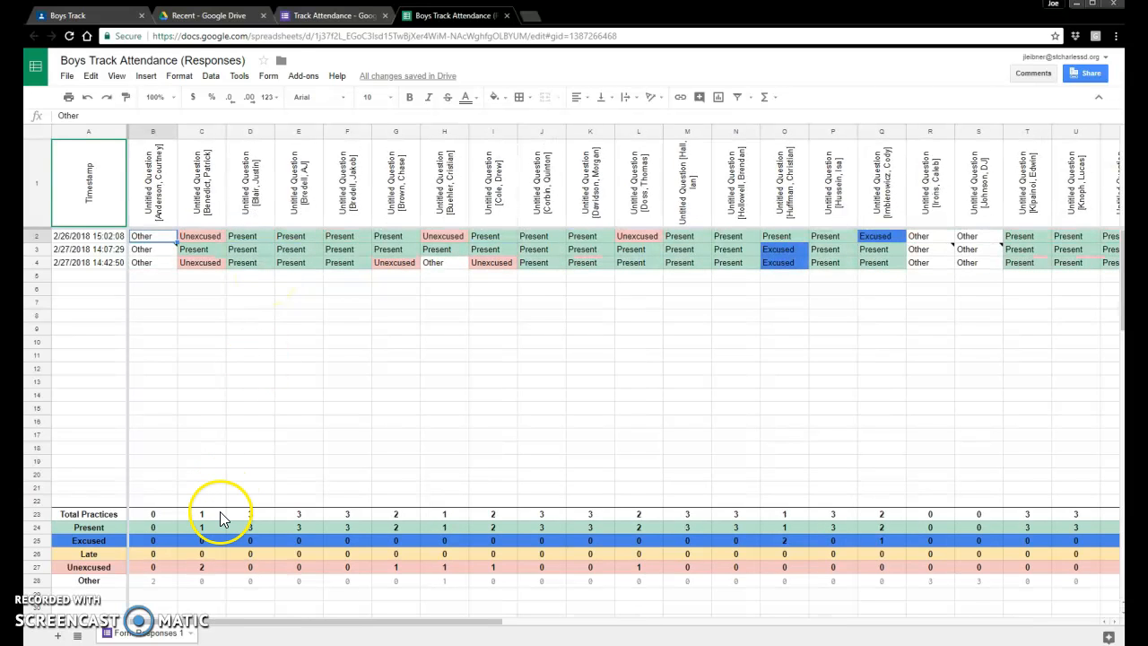
Inspect the formulas behind the Total Practices and attendance status counts in the first athlete's column.
click(154, 512)
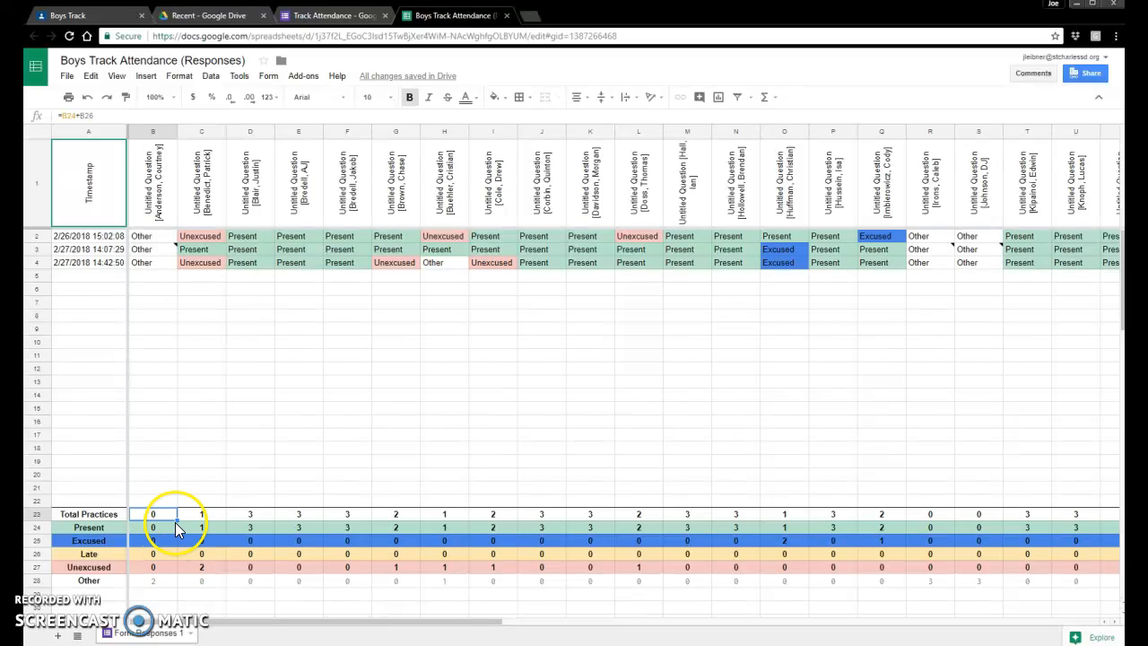
click(173, 539)
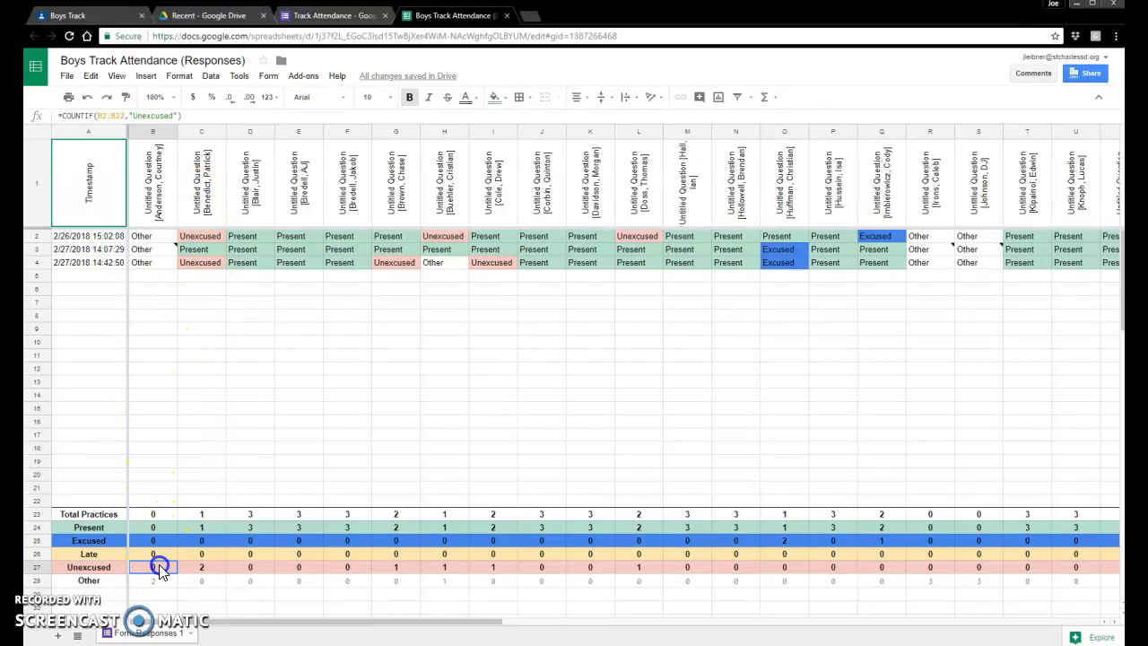
Enter "present" in cell C11 to test the color coding and tally, and clear the cell again.
click(219, 353)
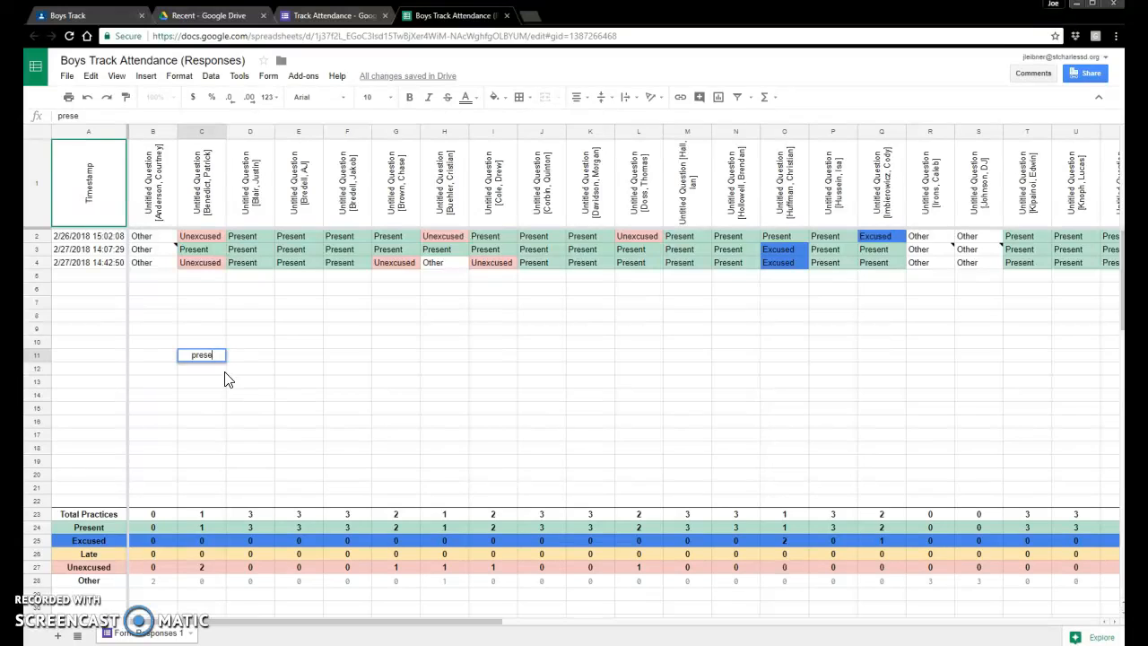
key(Return)
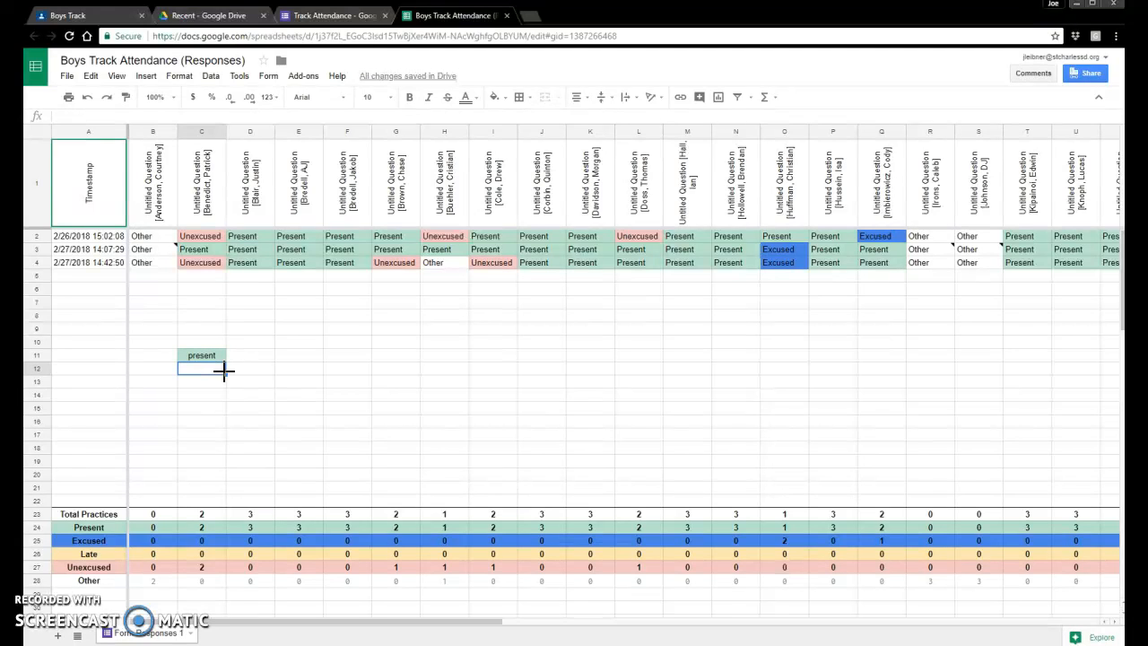
key(Up)
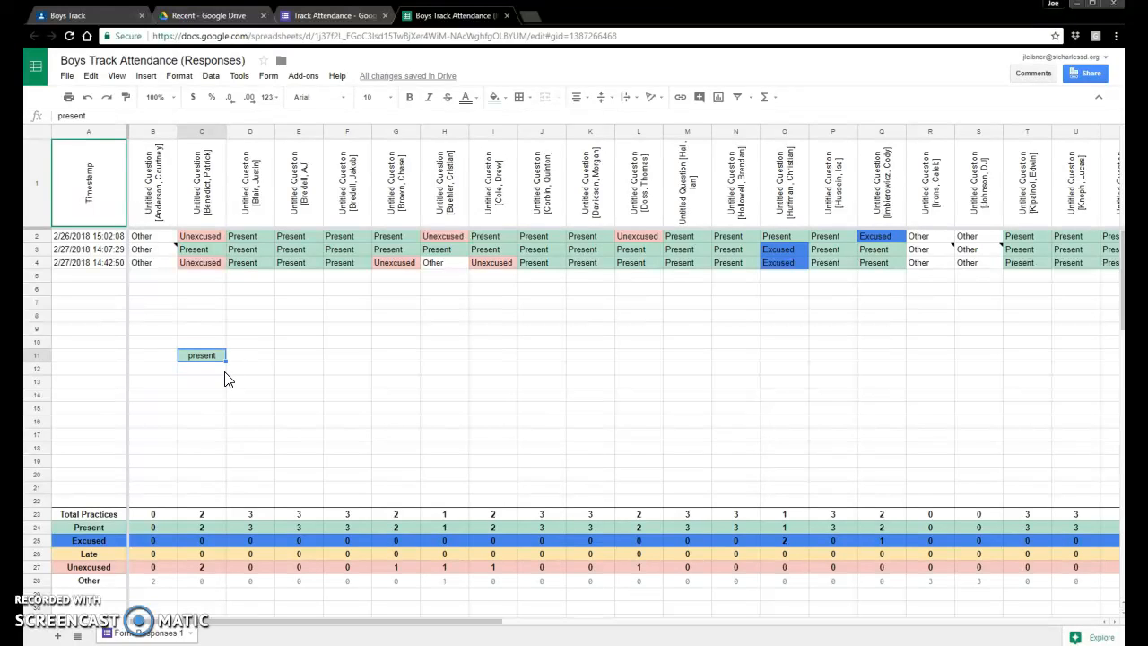
key(Delete)
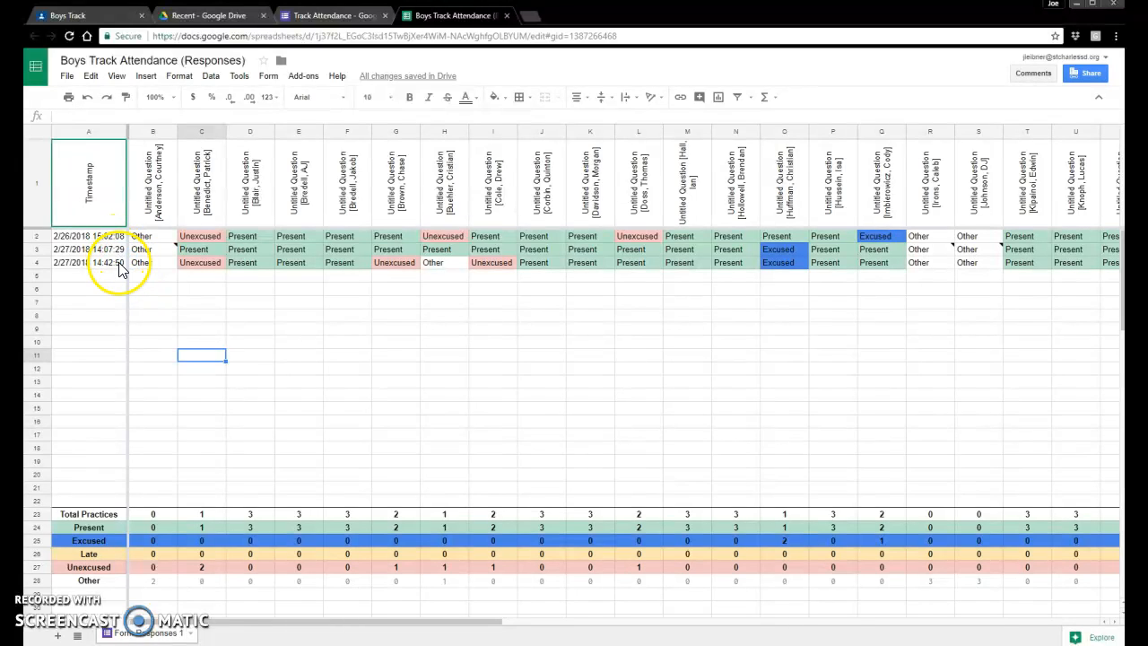
Review the recorded statuses and tally rows for athletes further along the roster.
mouse_move(154, 252)
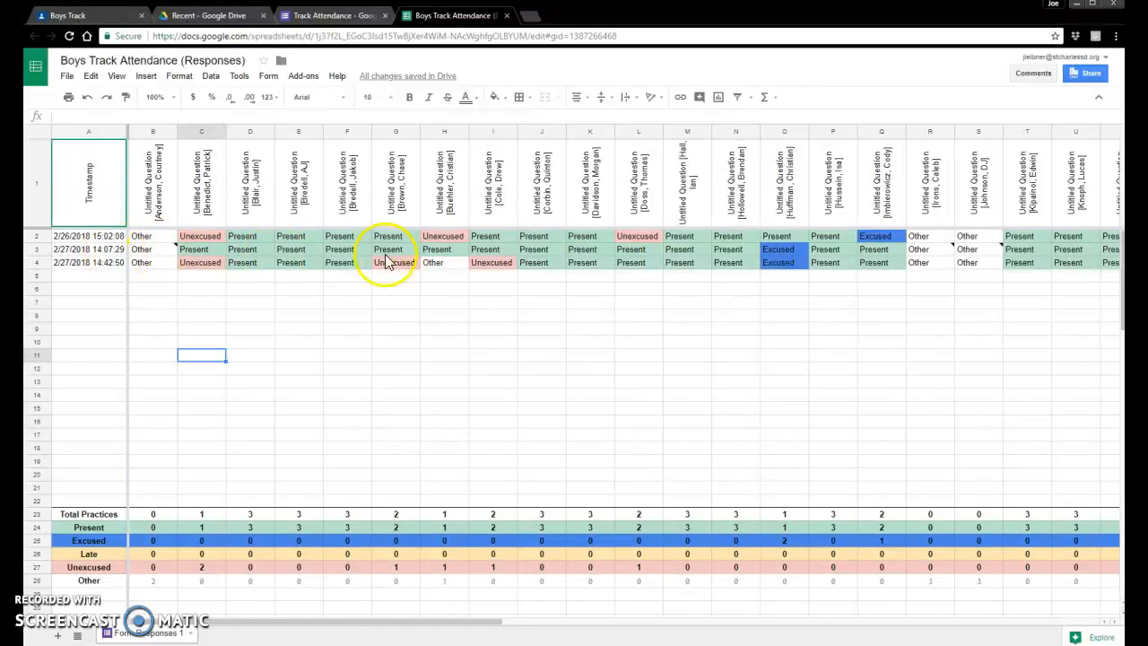
scroll(420, 269, right, 10)
scroll(418, 269, left, 10)
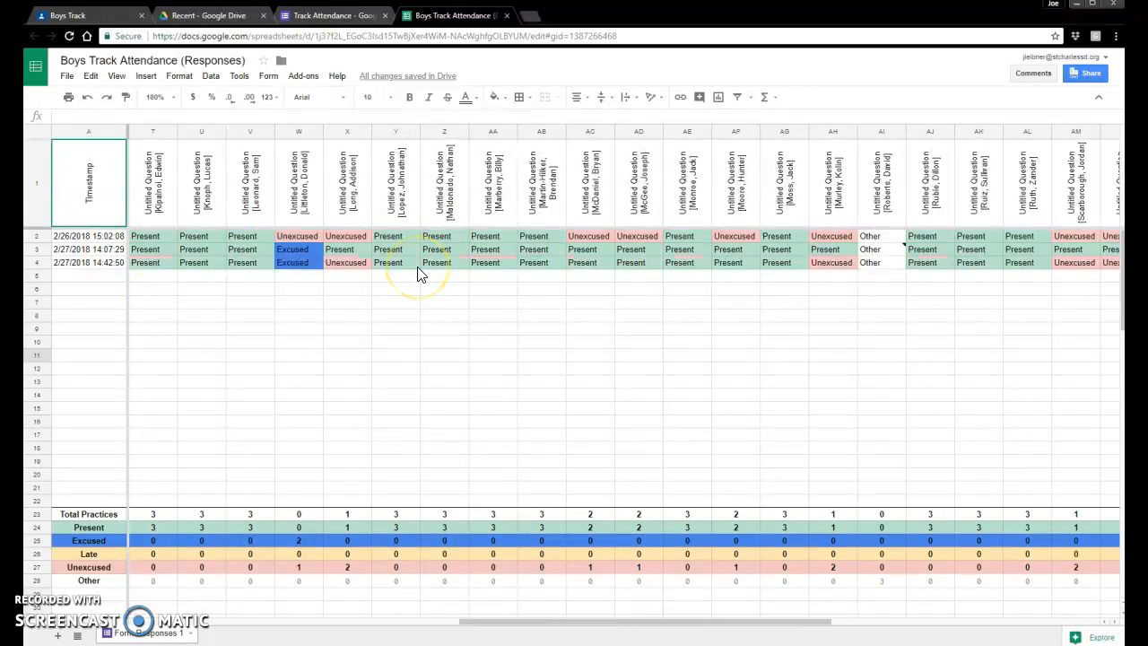
scroll(413, 280, right, 6)
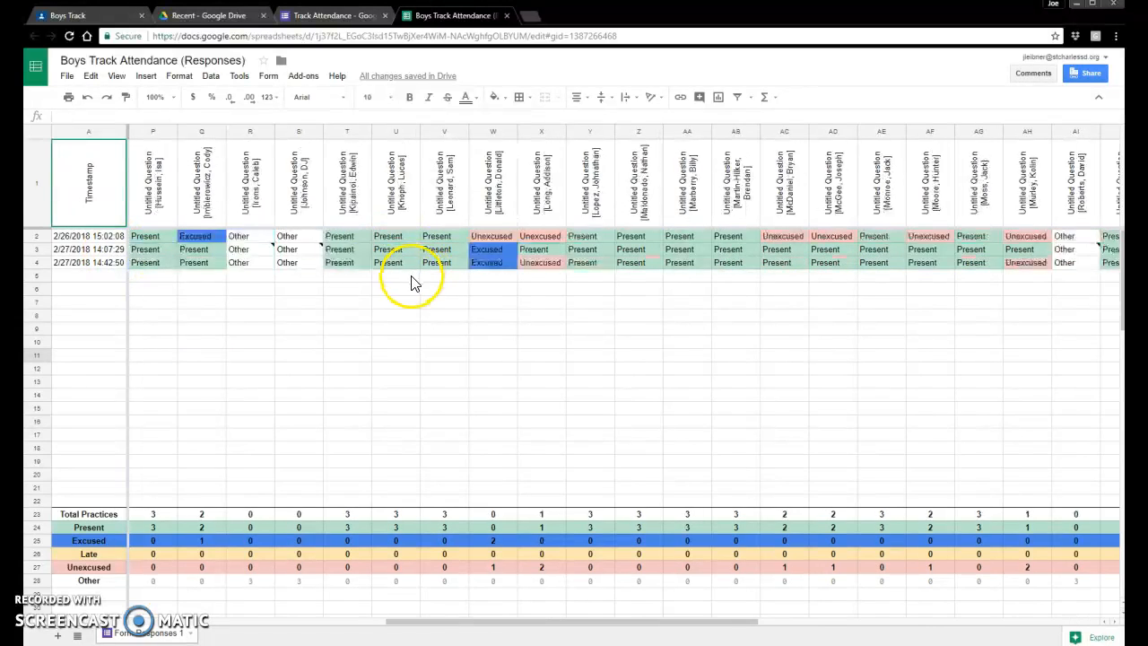
scroll(408, 291, left, 5)
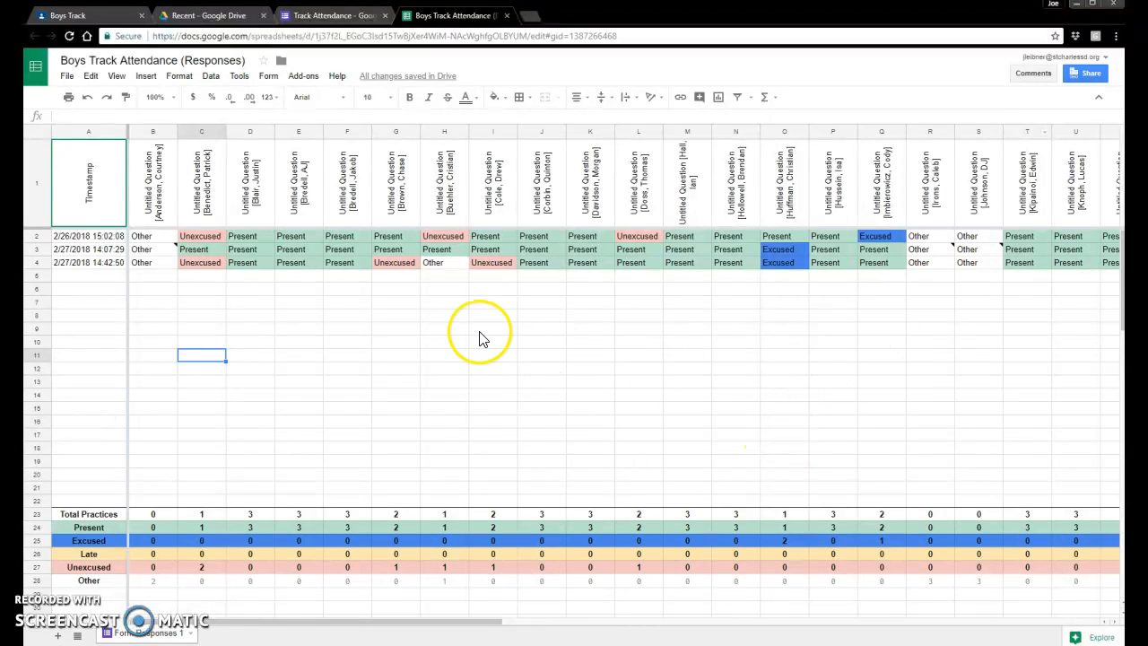
Close the response spreadsheet and view the additional options of the Track Attendance form.
click(506, 16)
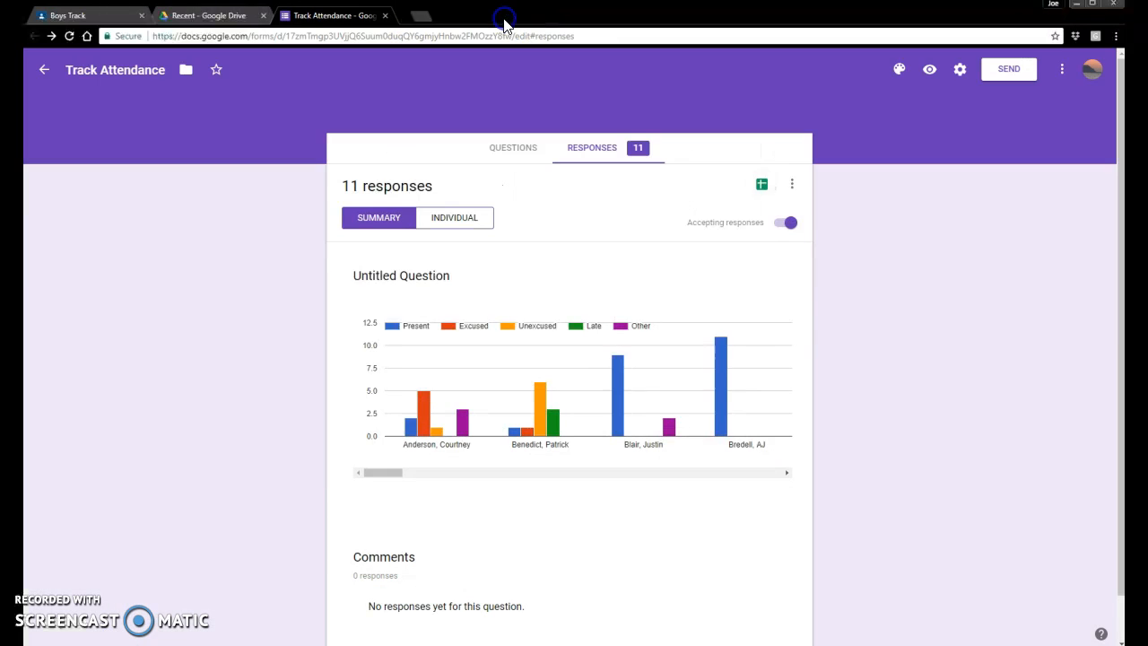
click(1065, 70)
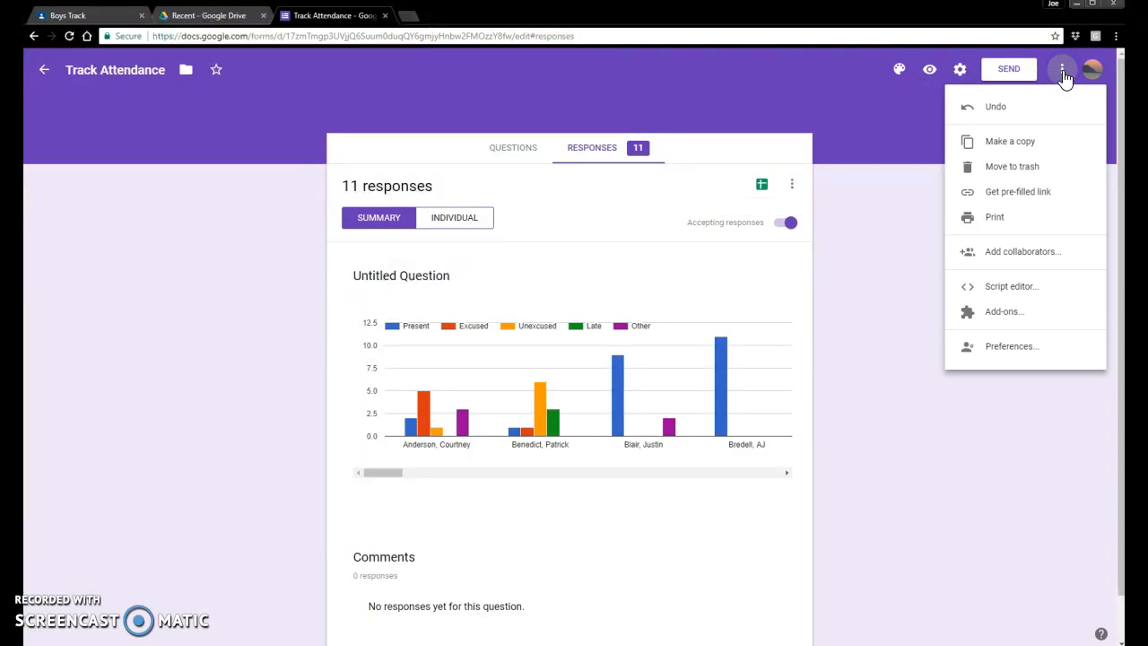
click(1066, 78)
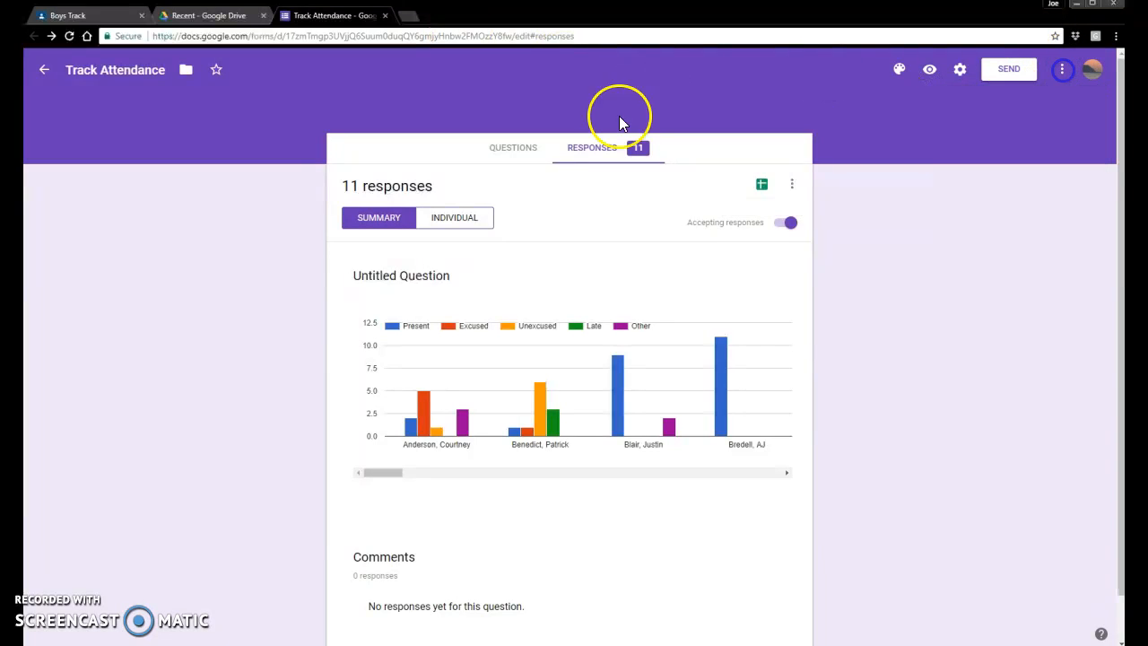
Leave the Track Attendance form, create a new blank form, and title it "Test Form".
click(45, 72)
click(231, 186)
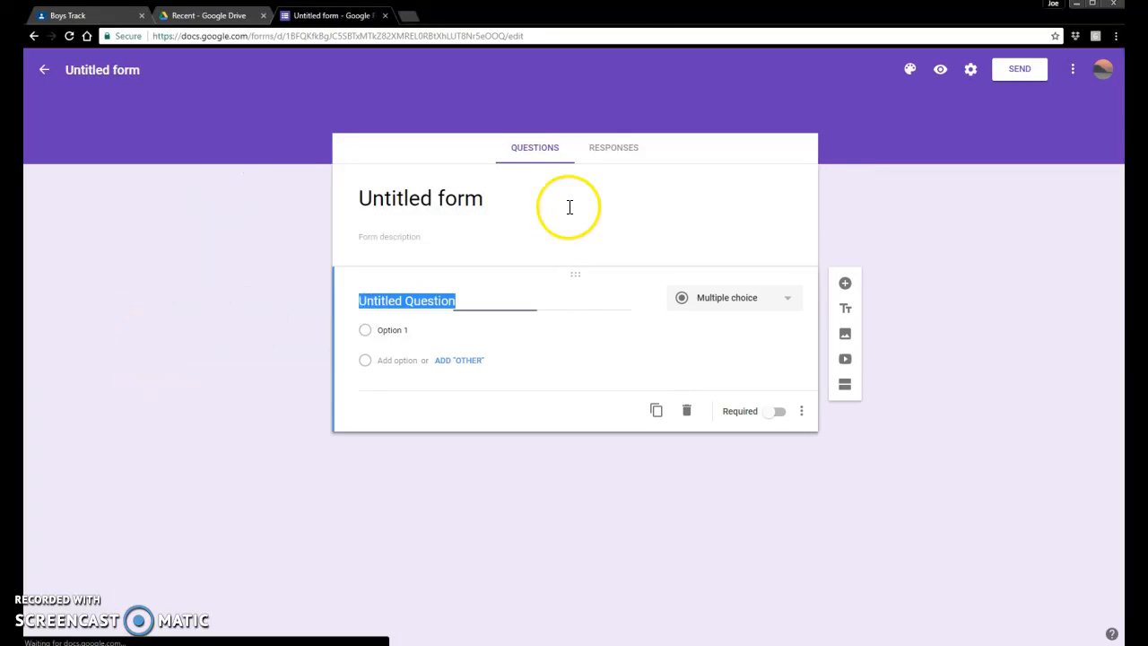
click(427, 213)
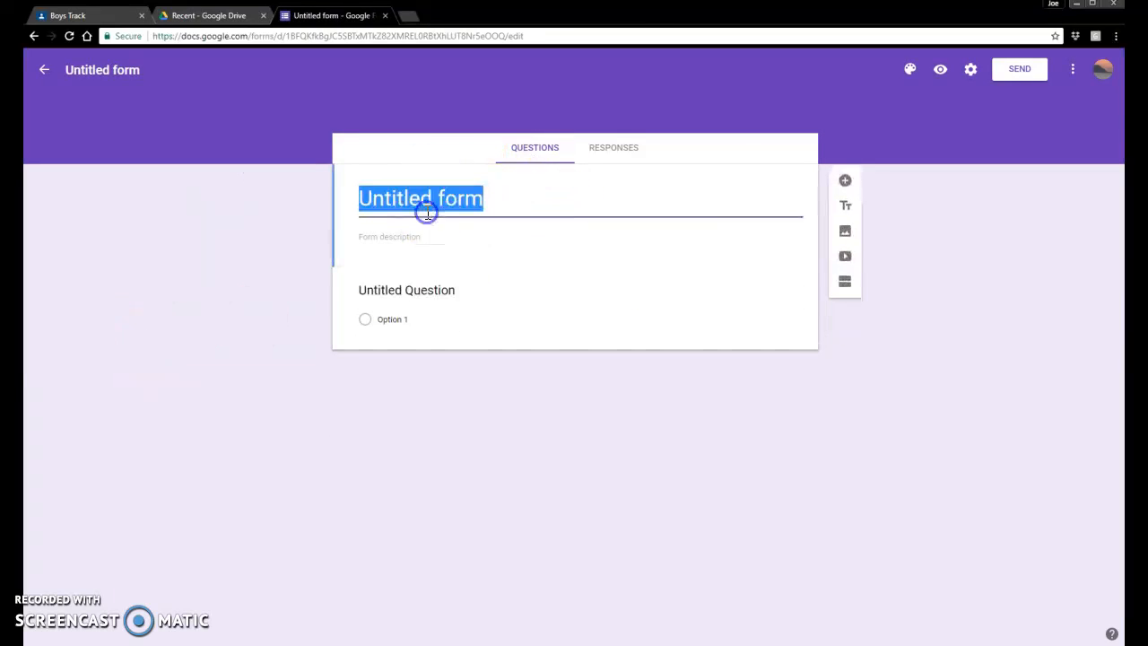
text(Test Form)
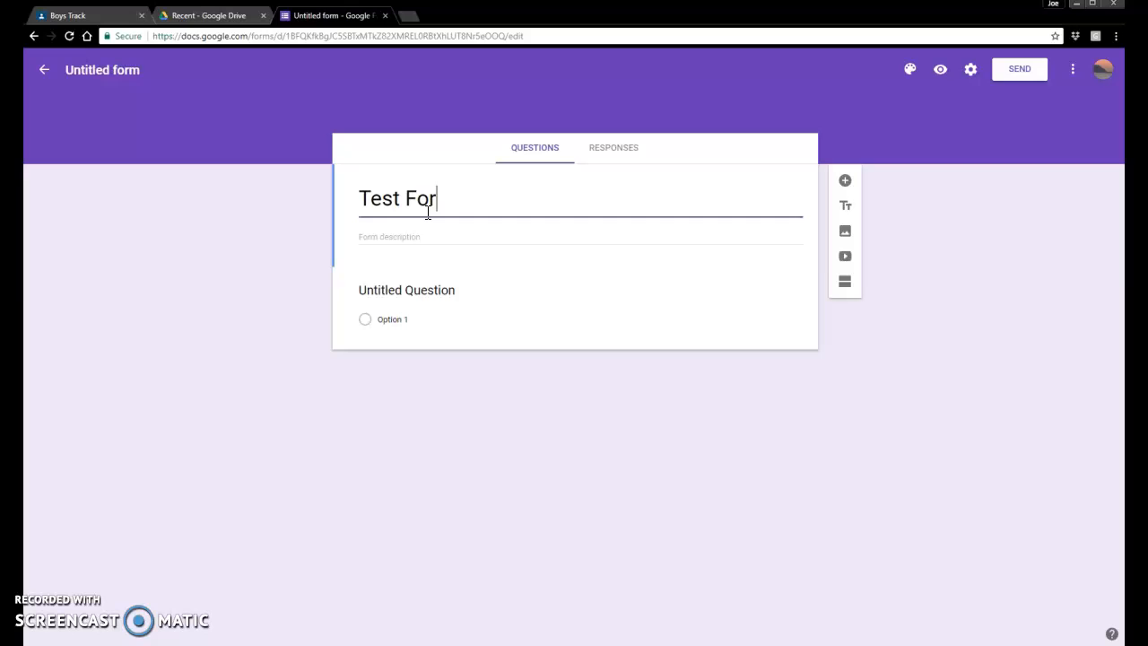
Look through the available question types for the first question, keep Multiple choice, and add a second answer option.
click(417, 308)
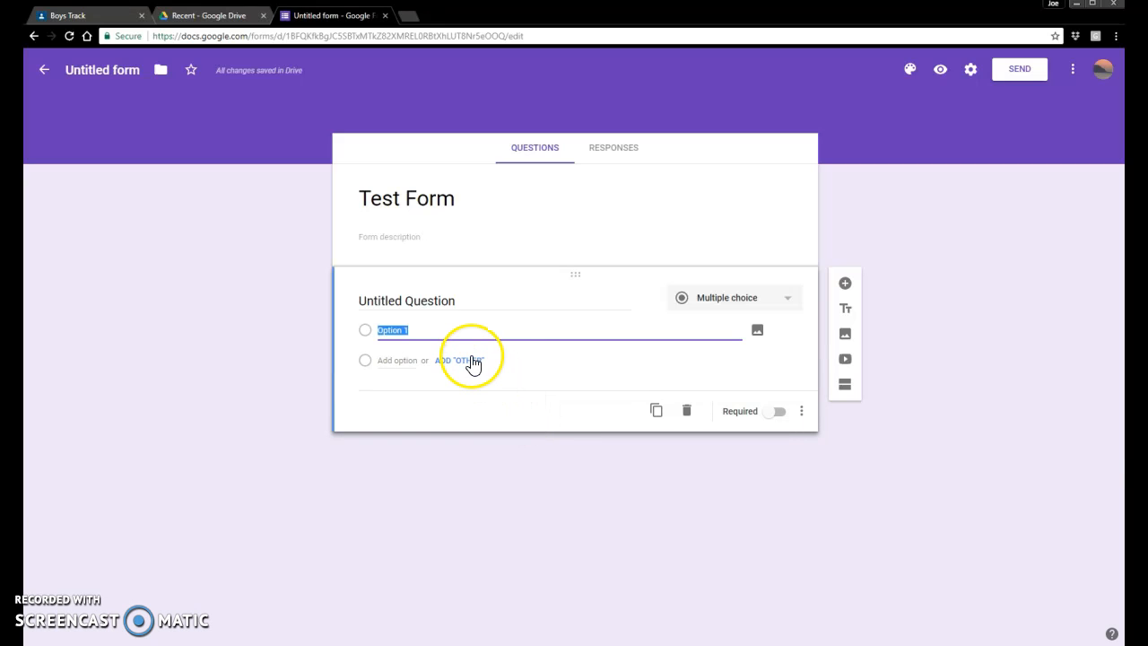
click(720, 298)
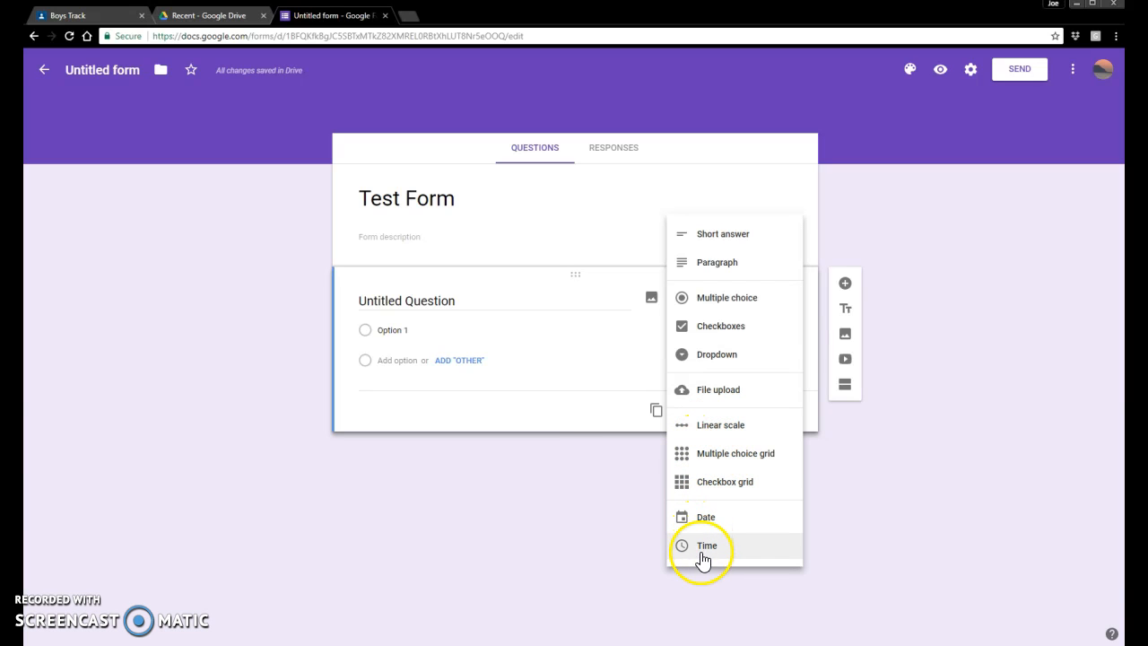
click(587, 392)
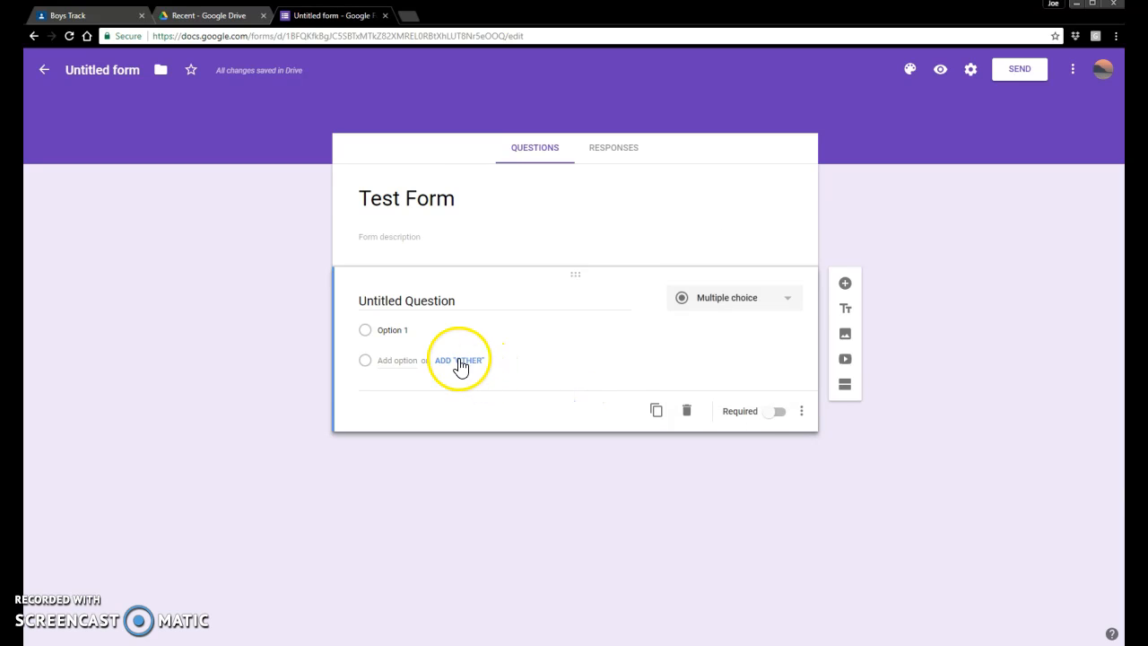
click(414, 359)
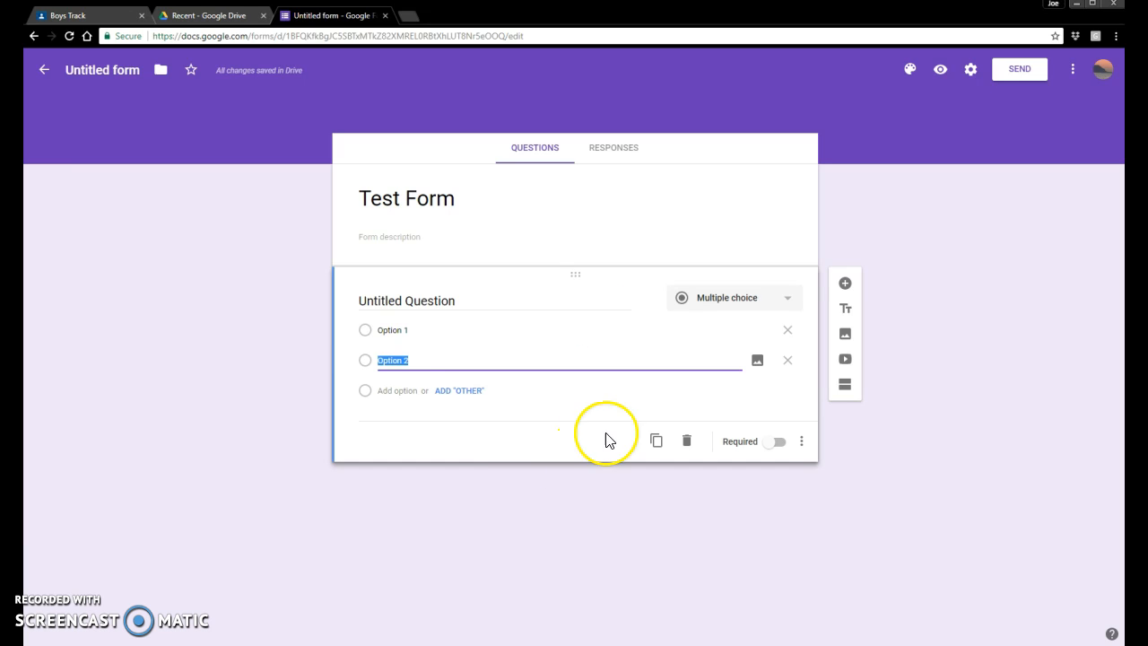
Duplicate the two-option question and add a new blank multiple choice question below the copy.
click(655, 440)
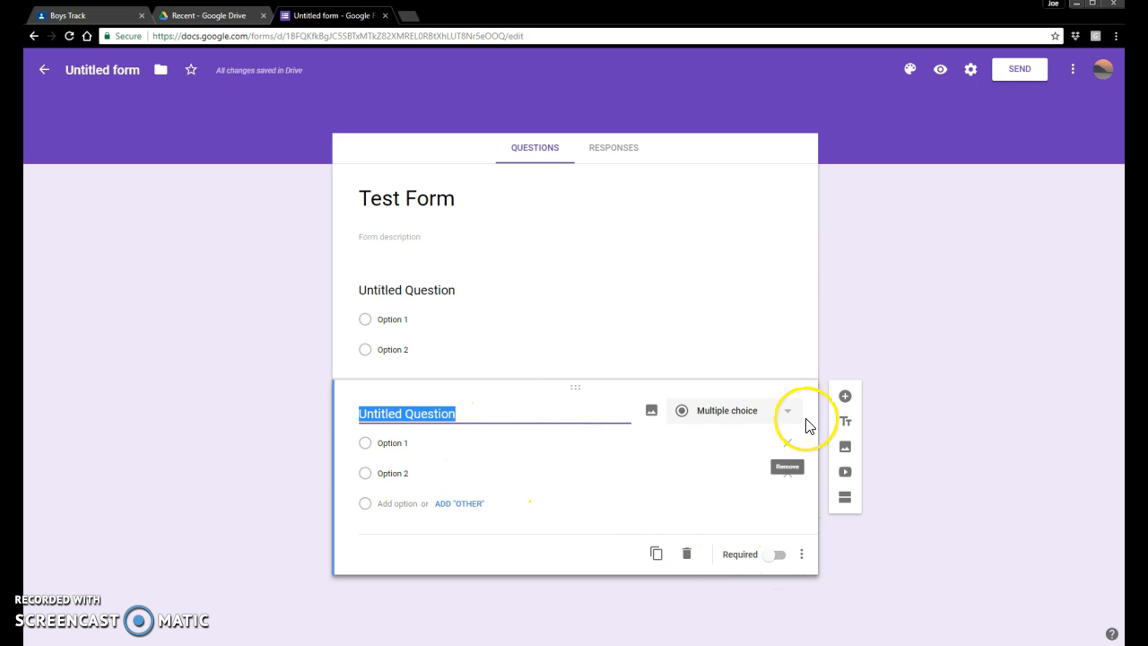
click(845, 396)
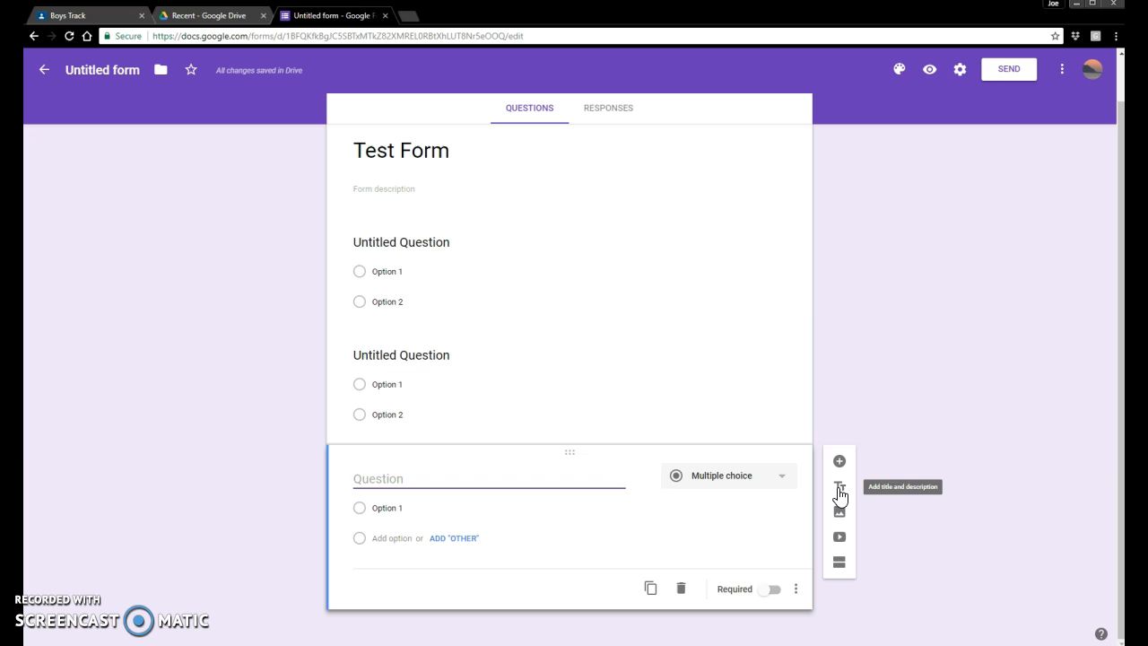
View the image insertion options and search YouTube for "aep800" in the video picker, inserting neither an image nor a video.
click(839, 518)
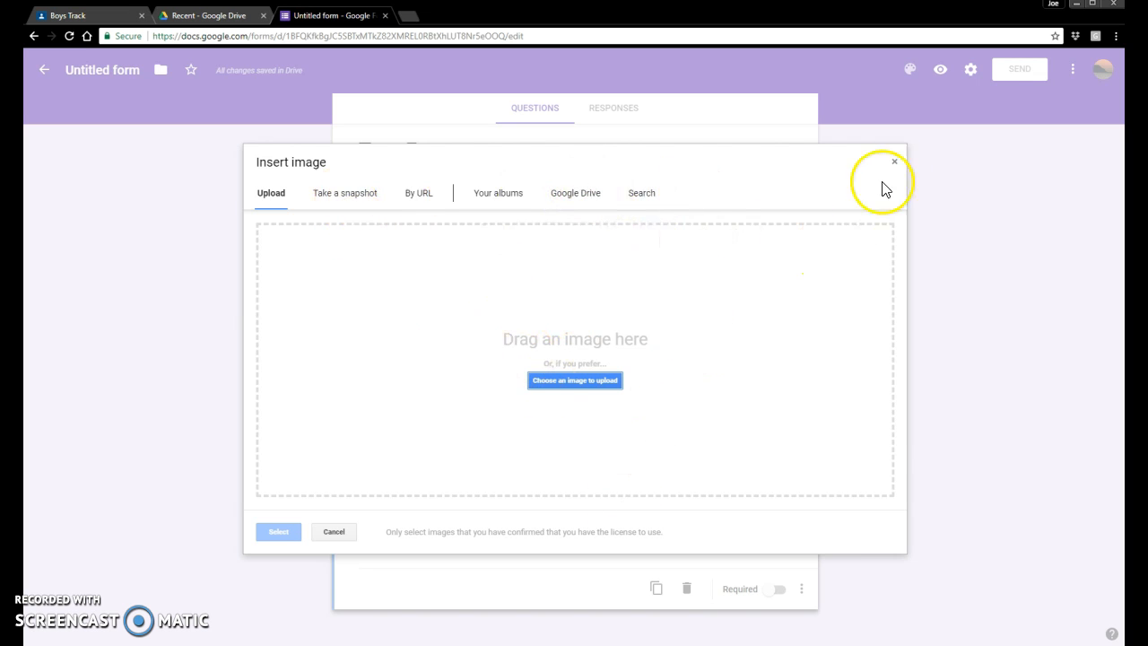
click(894, 162)
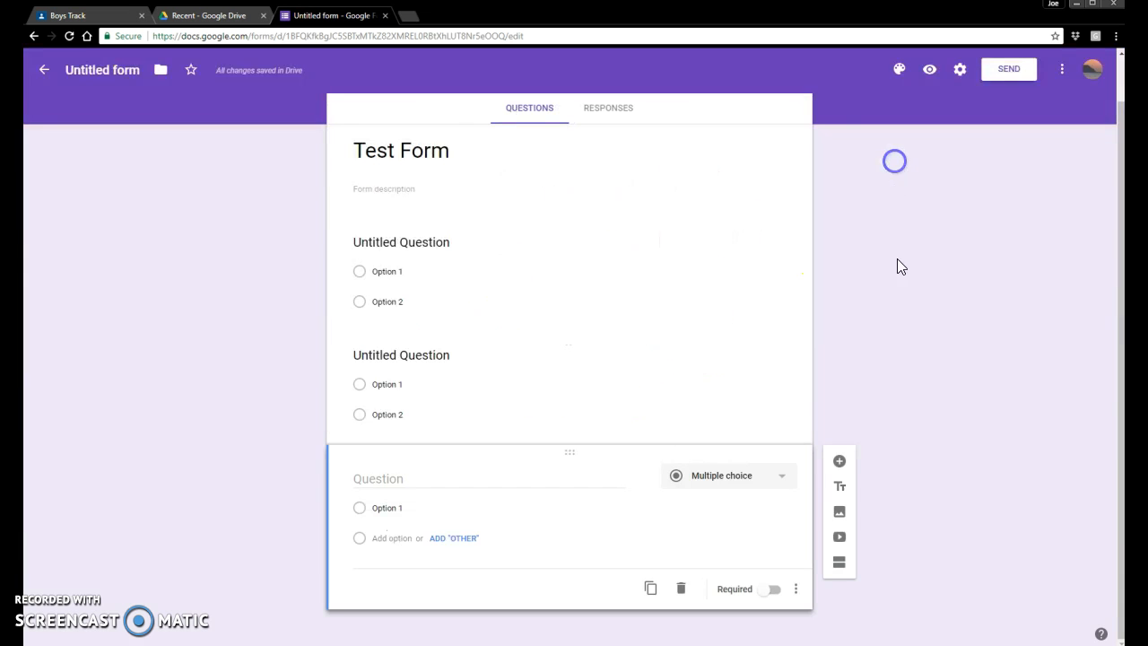
click(841, 539)
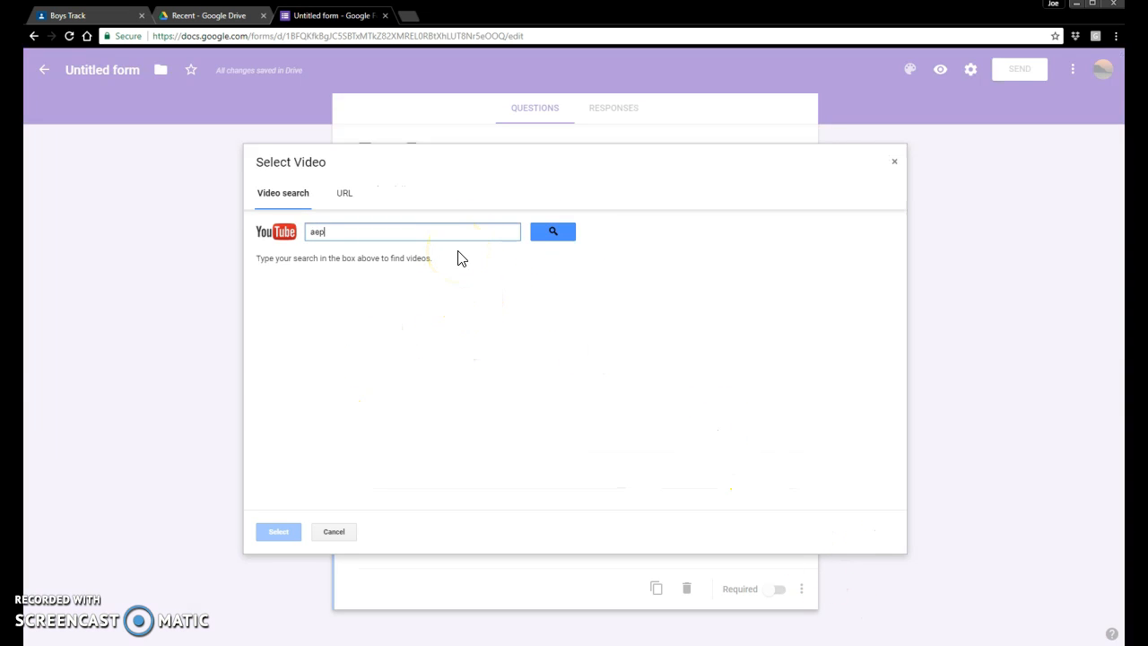
text(aep800)
key(Return)
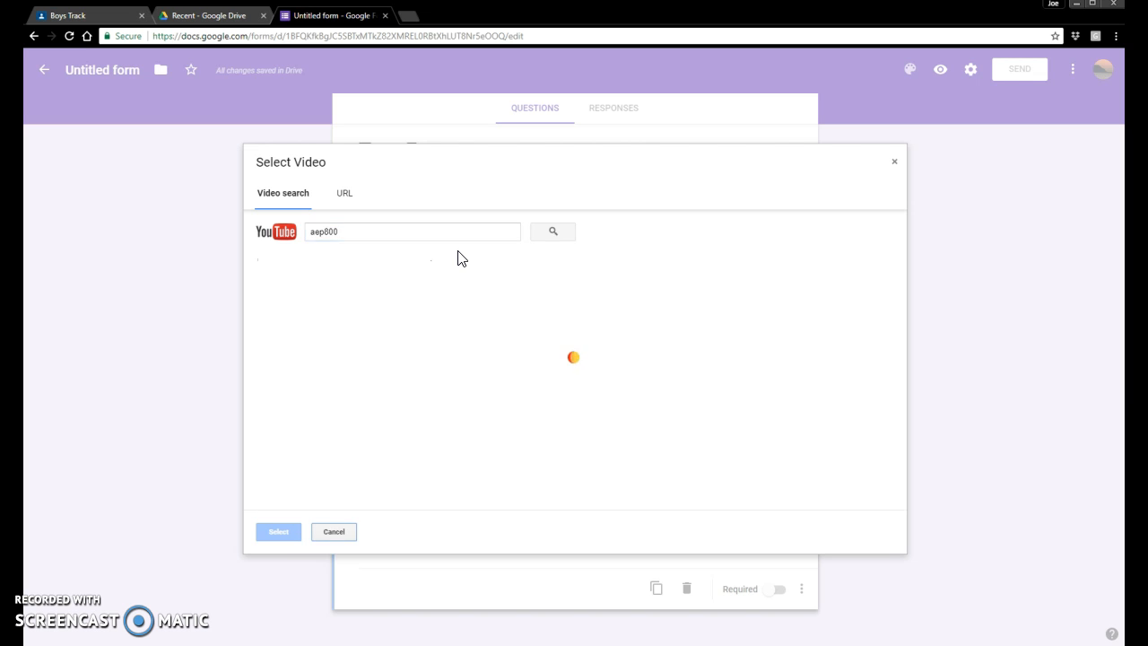
right_click(886, 159)
click(889, 154)
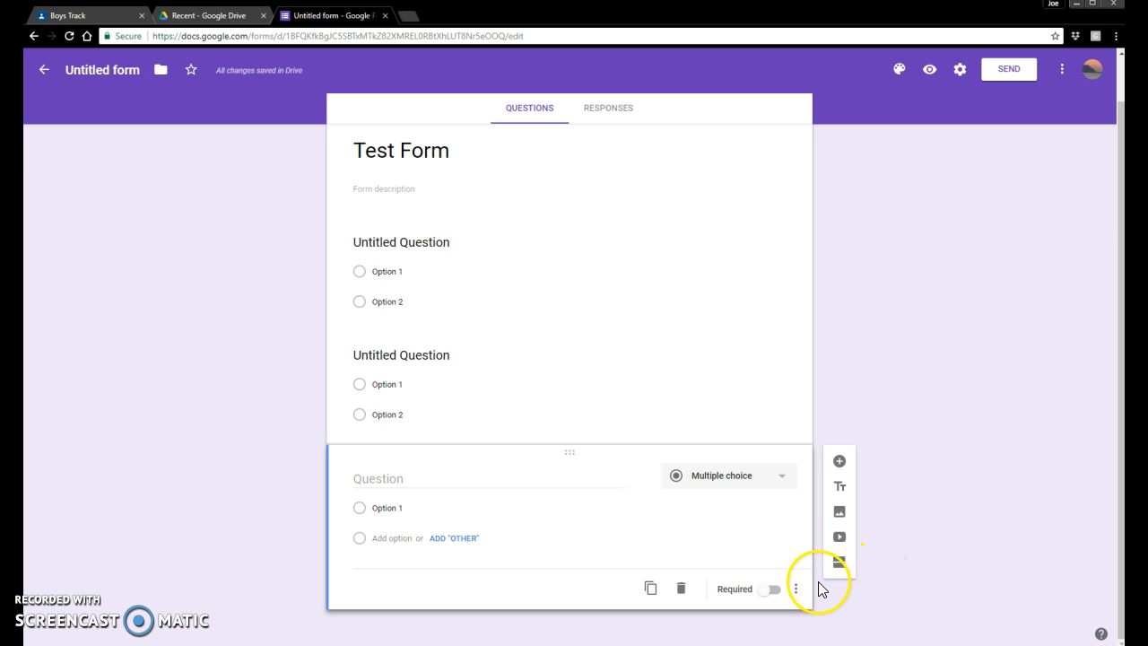
Preview Test Form as respondents see it, and close the preview.
scroll(735, 383, up, 1)
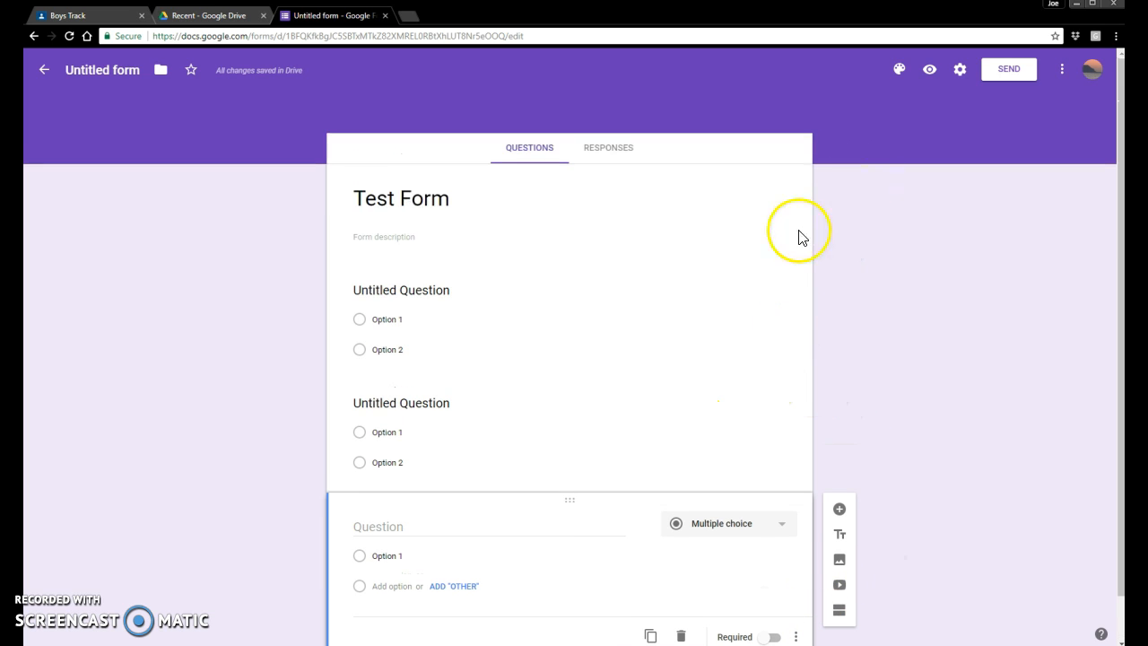
click(929, 69)
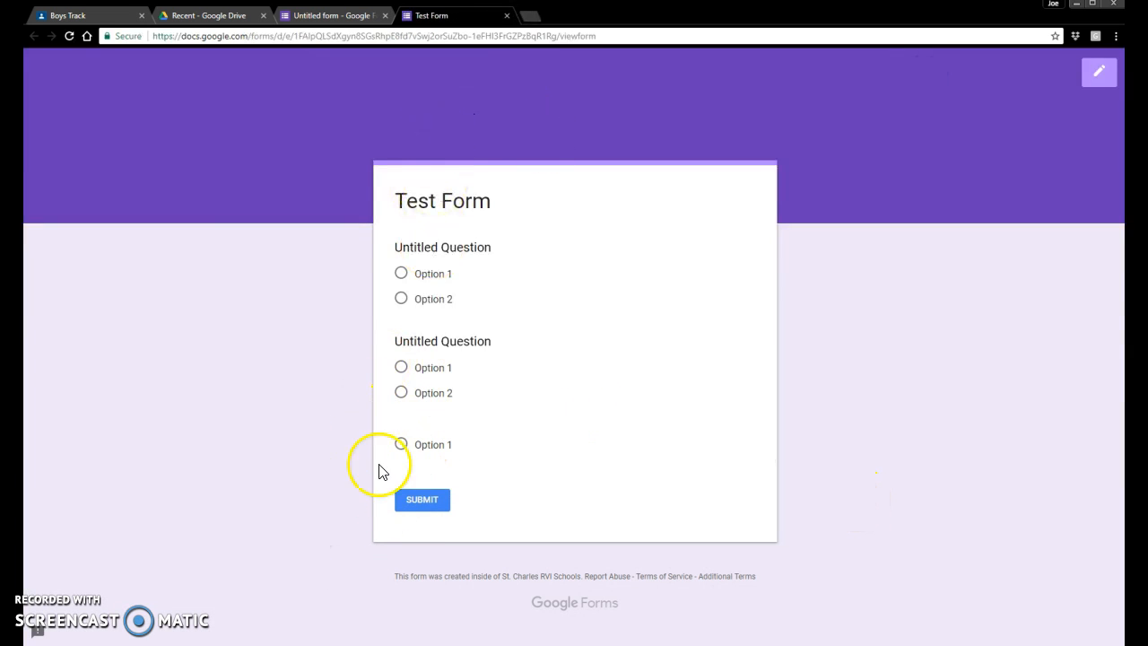
click(507, 15)
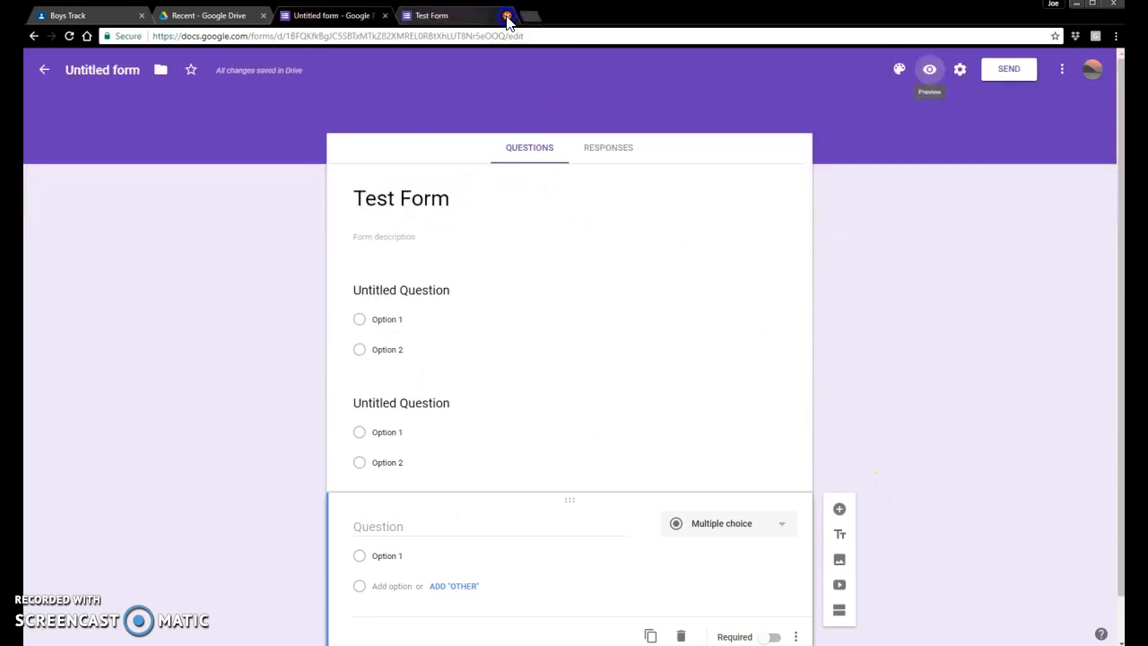
View the responses page of Test Form and its additional response-handling options.
click(610, 149)
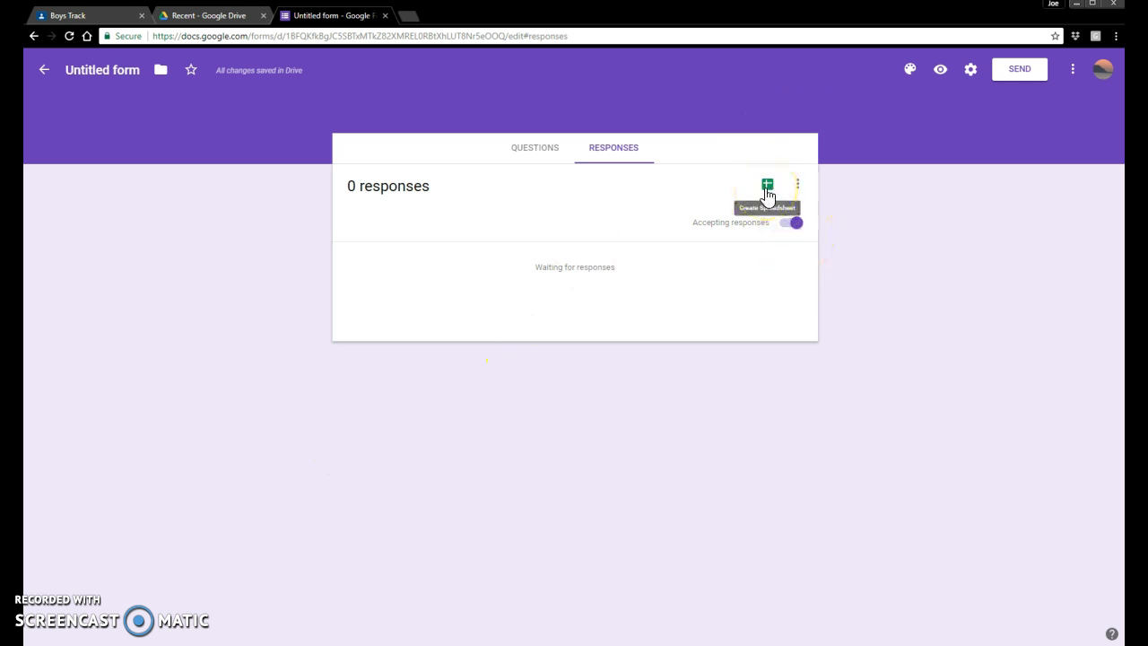
click(798, 191)
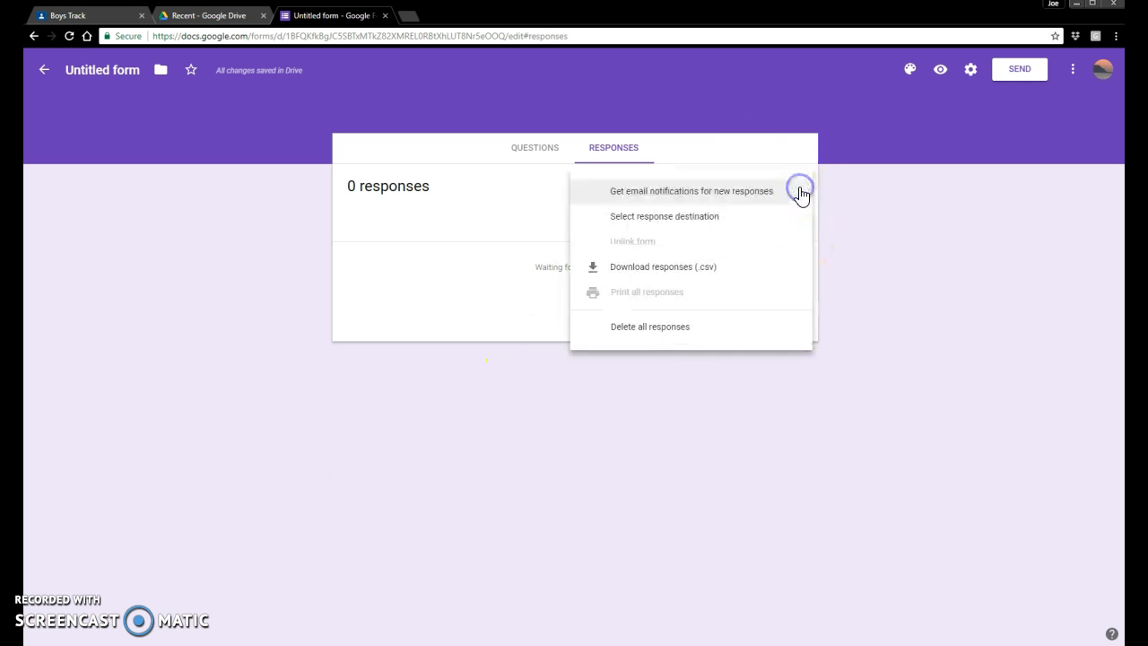
click(884, 219)
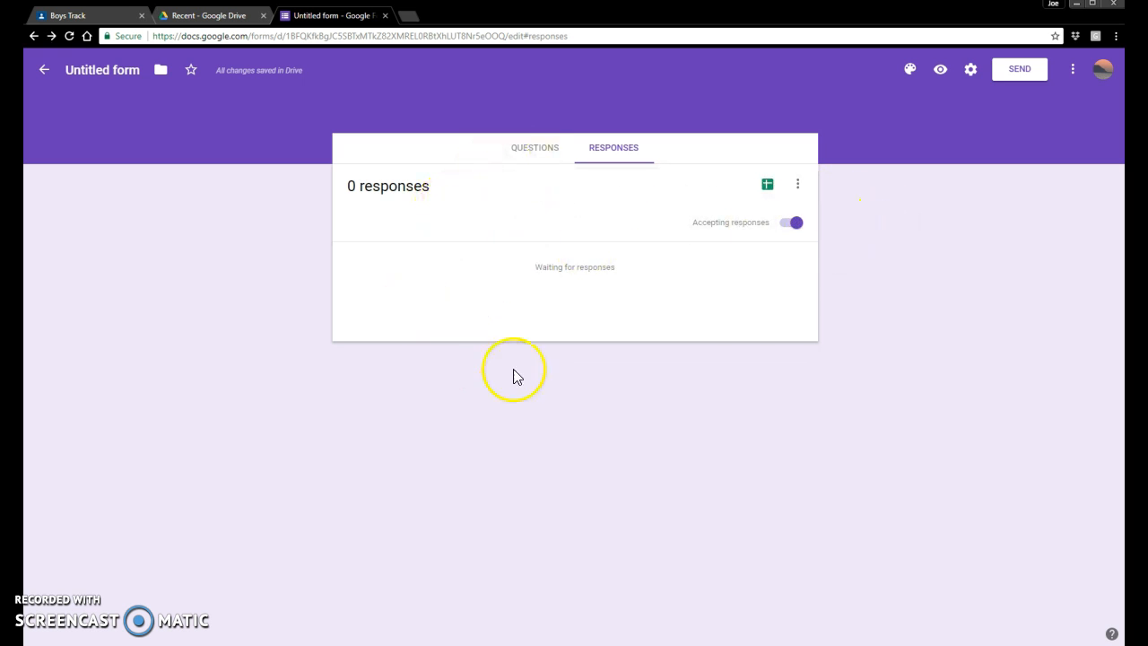
View the form's general settings and its quiz grading options, cancel without saving, and close the form.
click(971, 70)
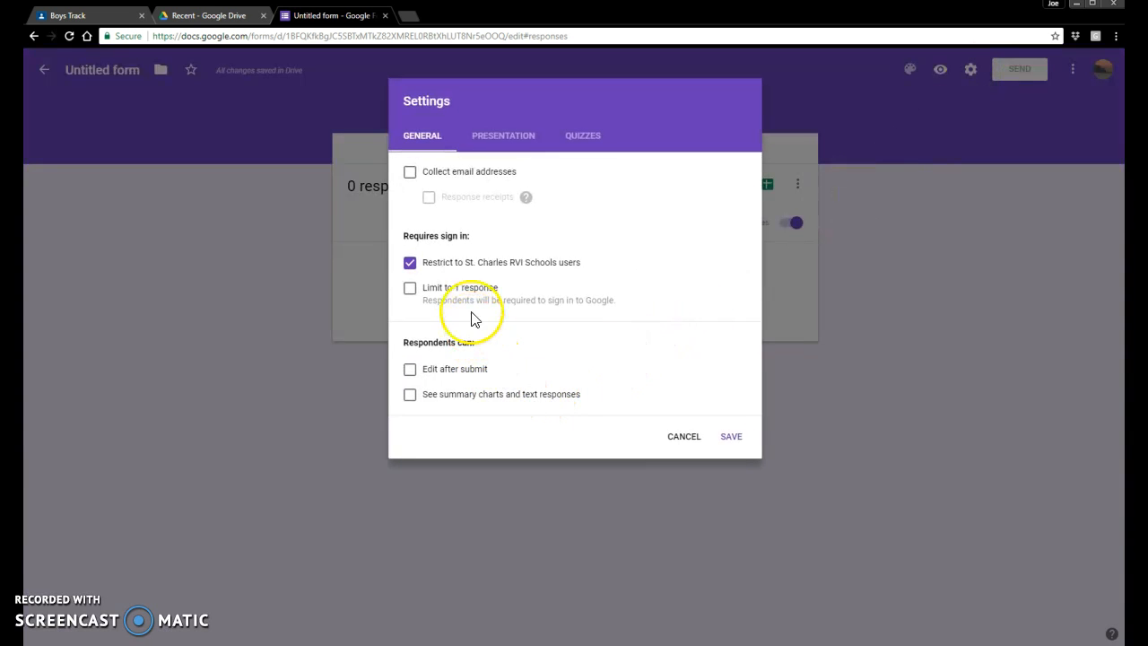
click(599, 142)
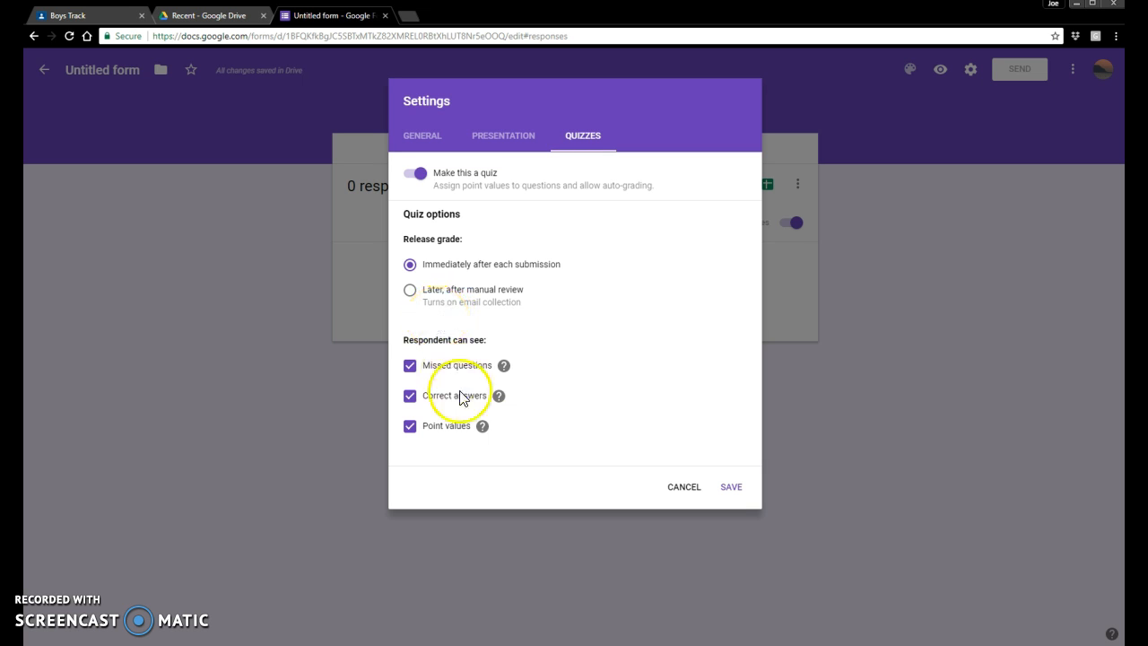
click(671, 488)
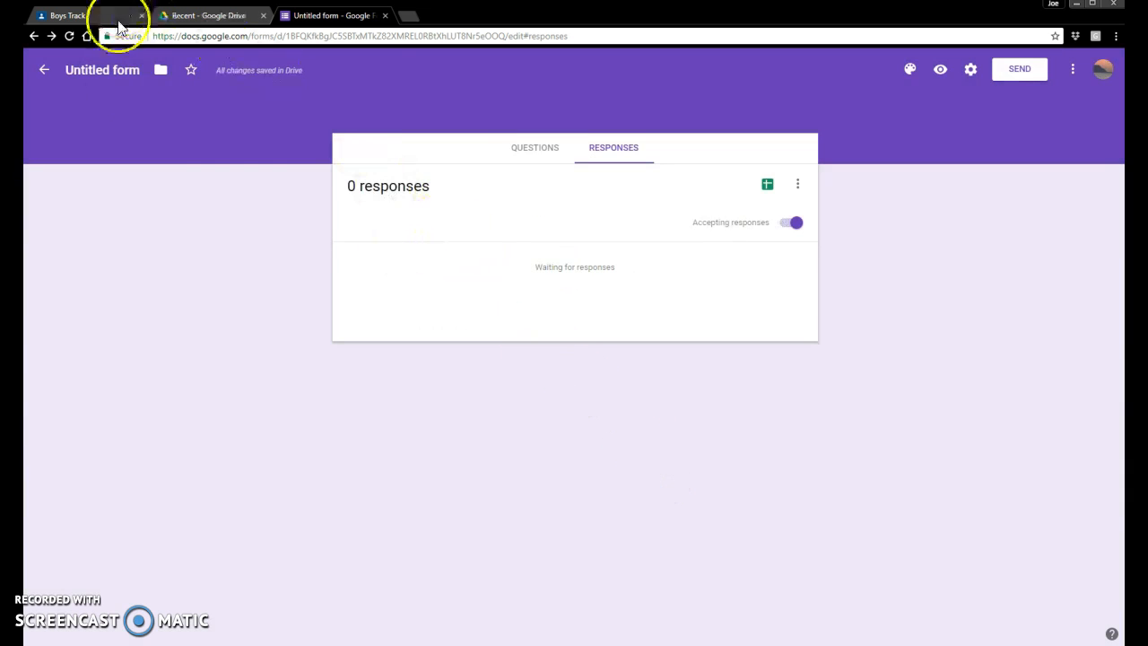
click(386, 16)
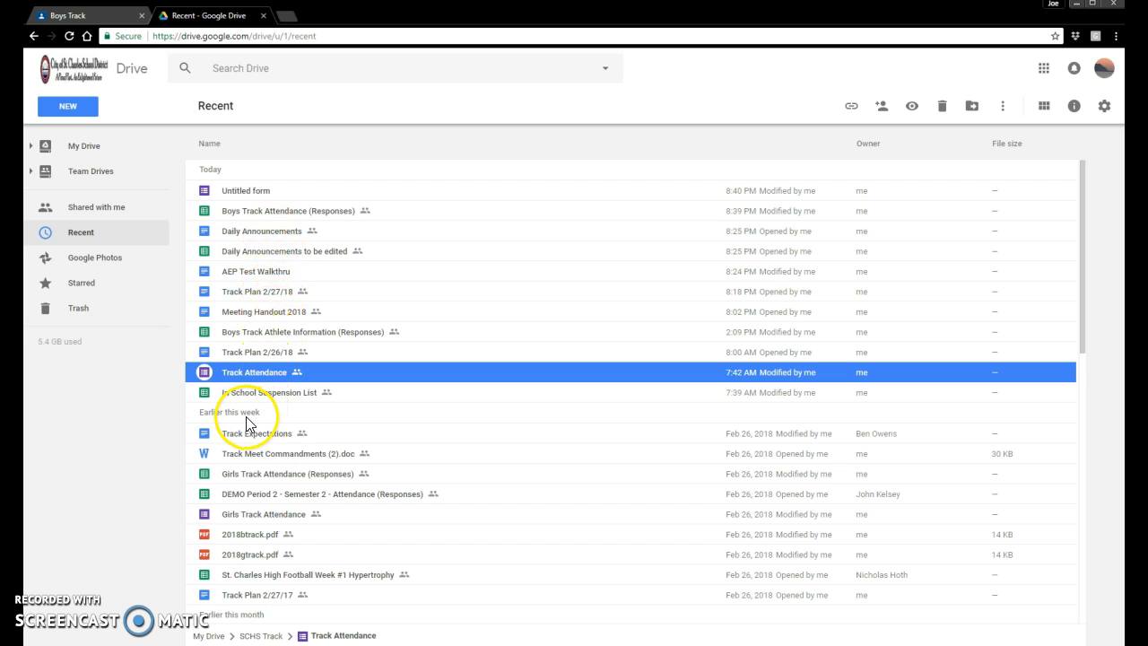
Search Drive for "daily" and open the Daily Announcements form.
click(238, 60)
text(daily)
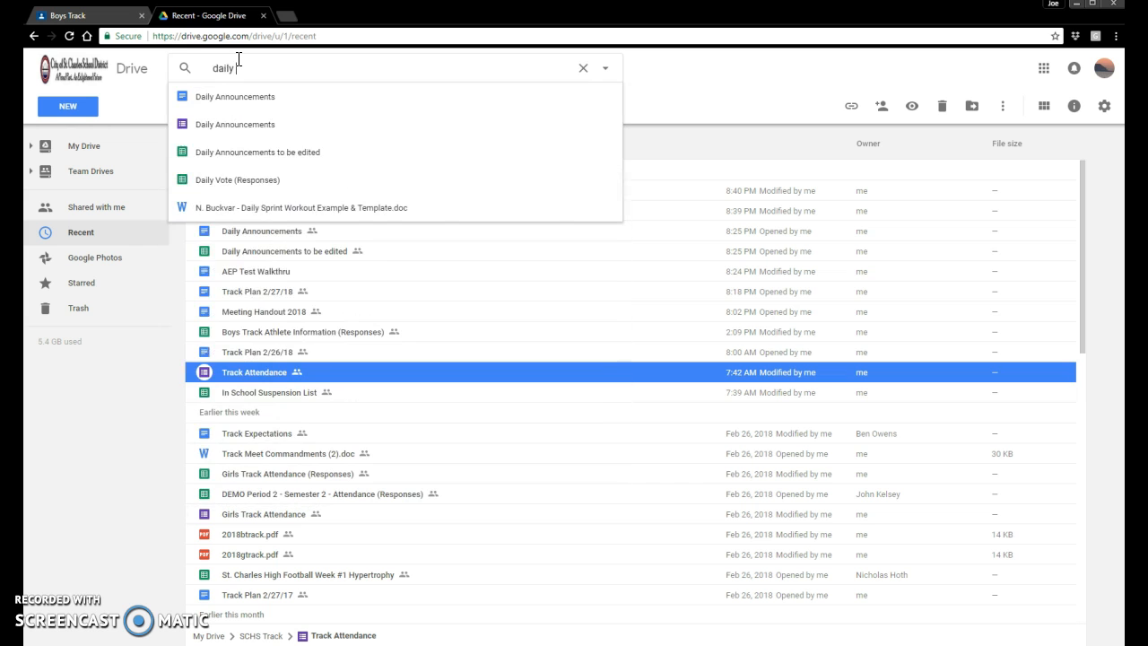
click(235, 126)
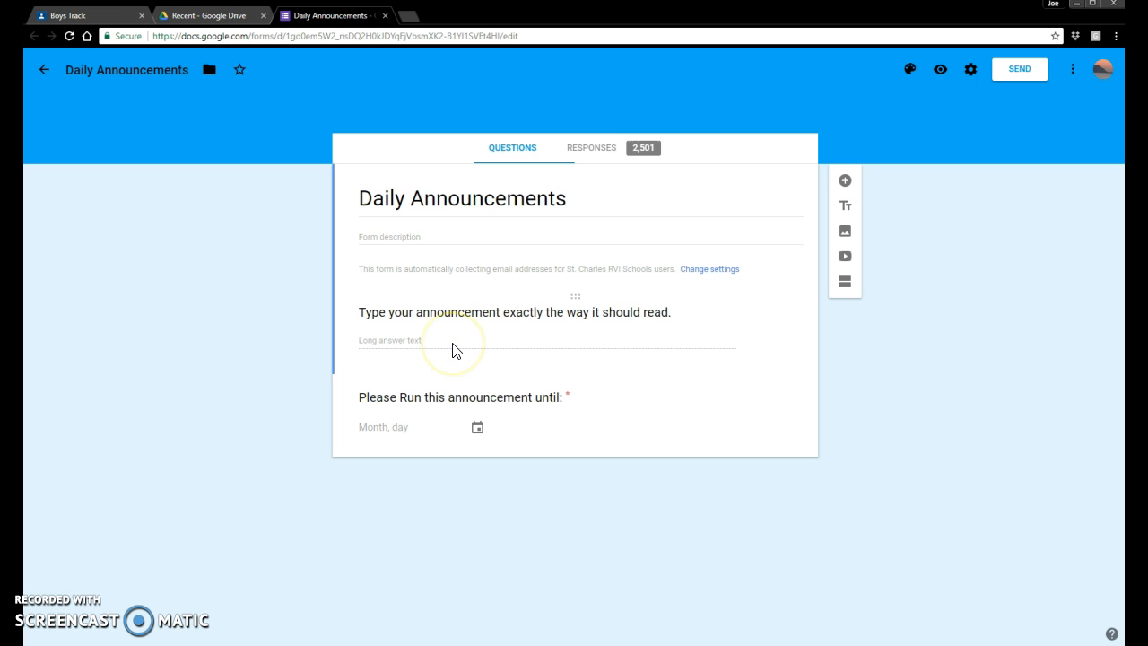
View the form's responses and the linked spreadsheet of announcements, and close the spreadsheet.
click(596, 151)
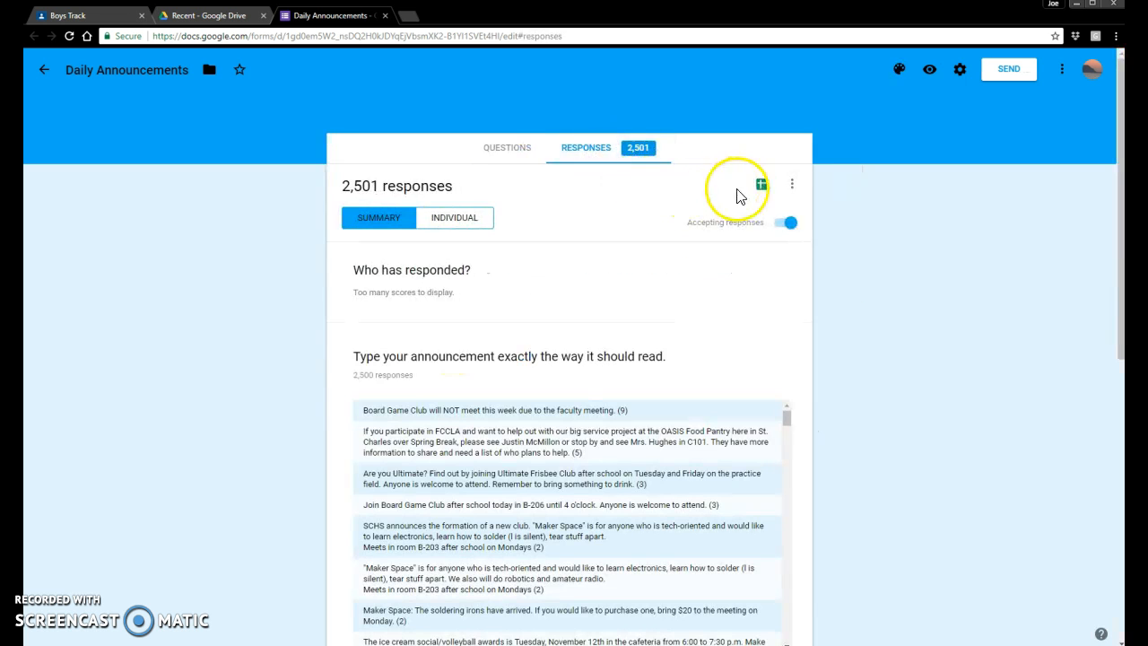
click(756, 190)
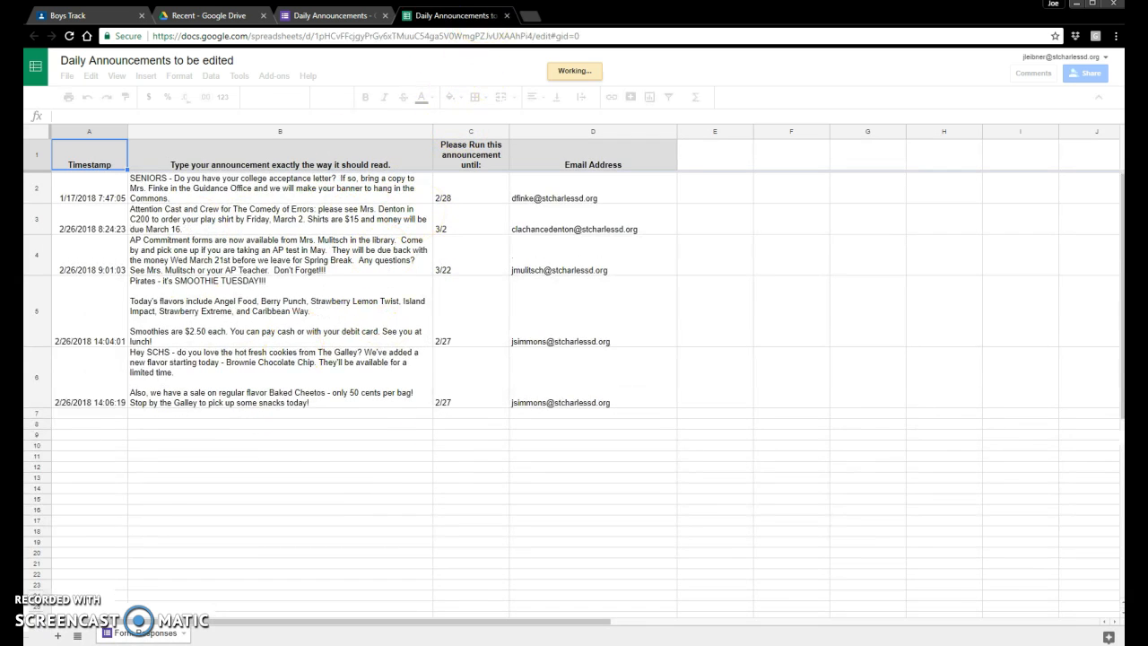
click(506, 16)
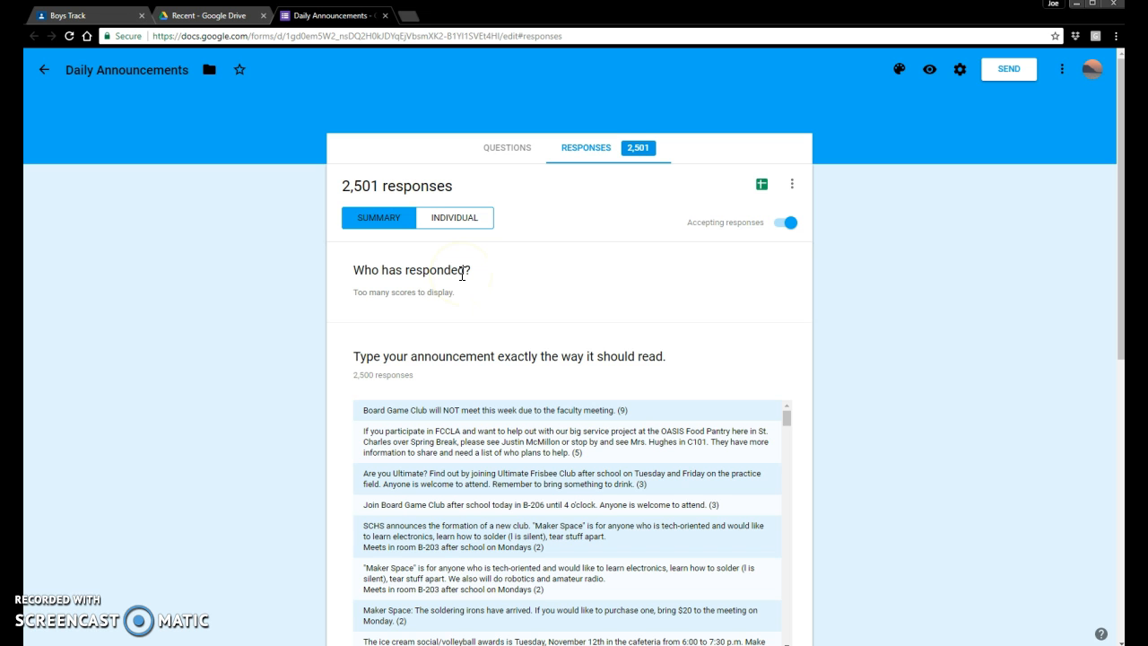
Examine the response summary of submitted announcements and run-until dates, and close the Daily Announcements form.
scroll(502, 318, down, 10)
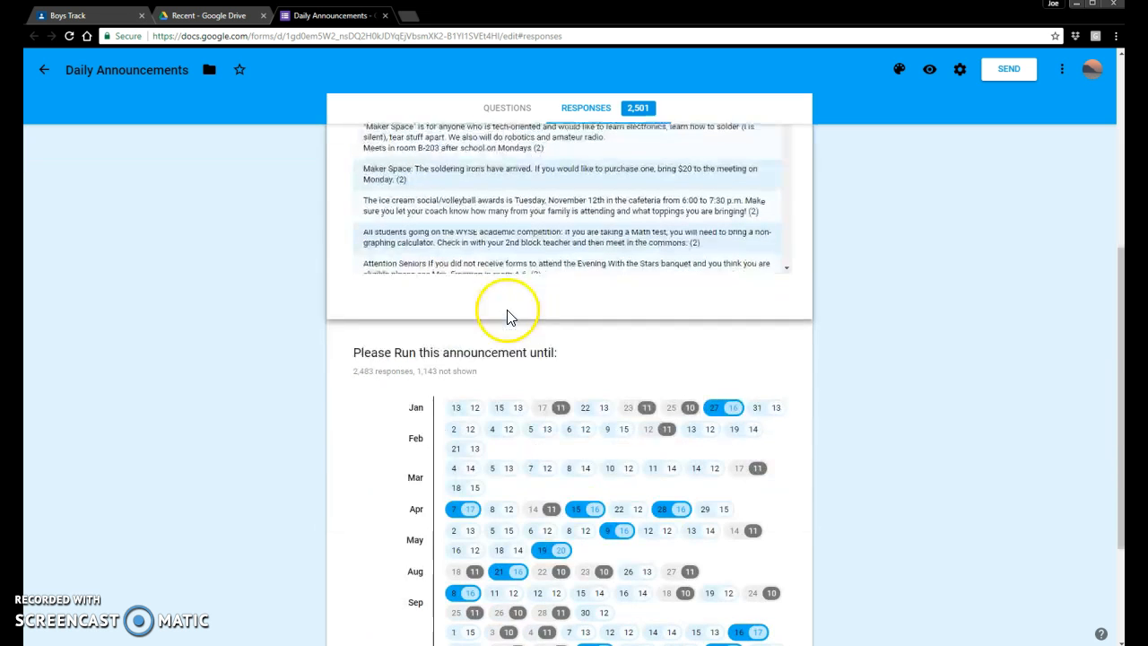
scroll(502, 328, up, 6)
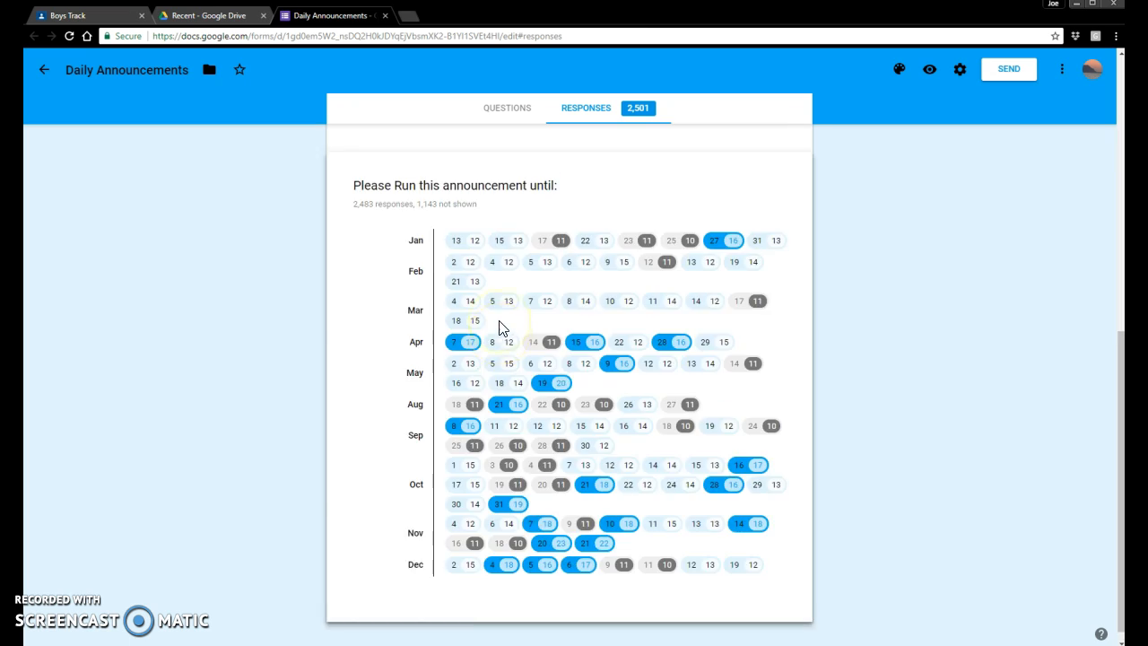
scroll(493, 340, down, 3)
scroll(386, 359, down, 4)
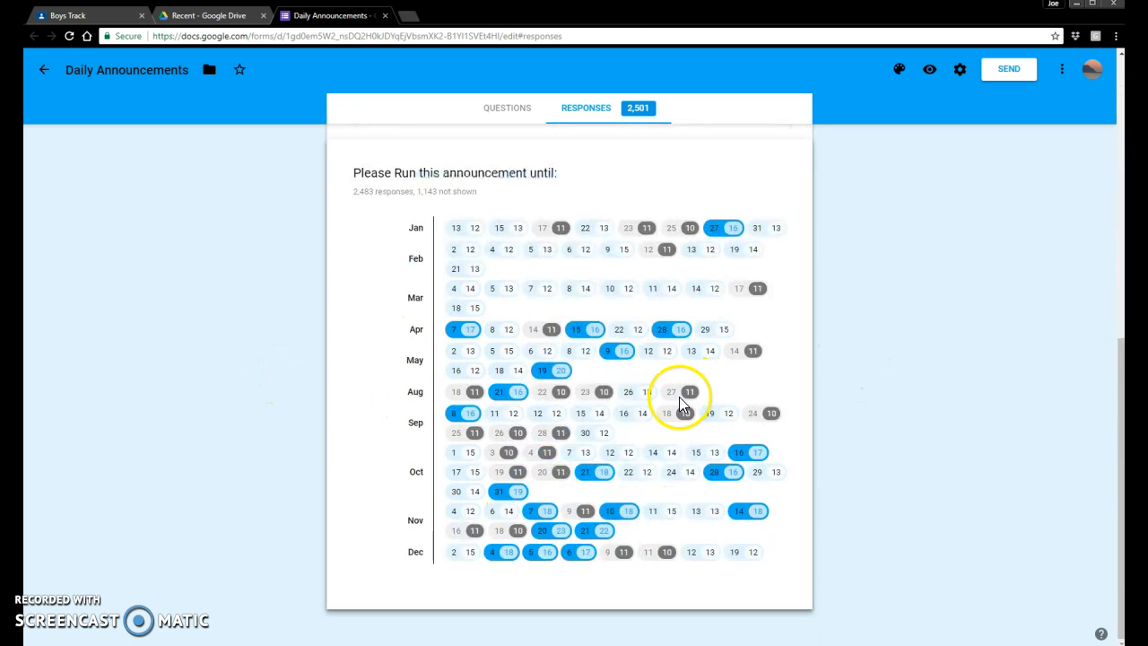
scroll(674, 395, up, 3)
scroll(679, 403, up, 4)
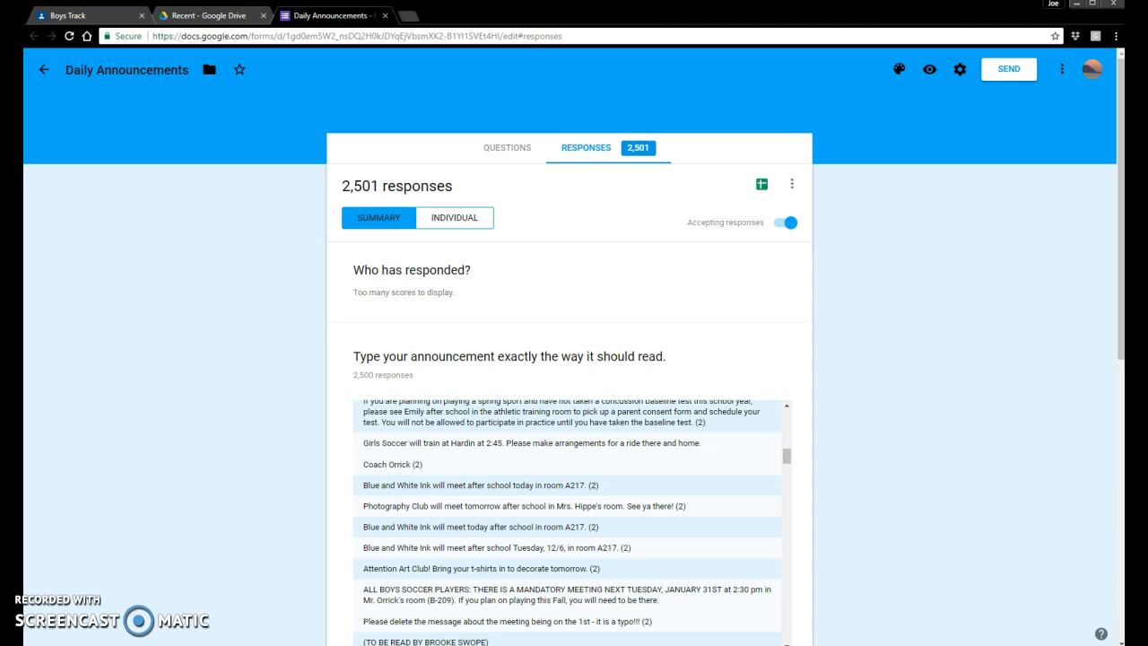
click(385, 15)
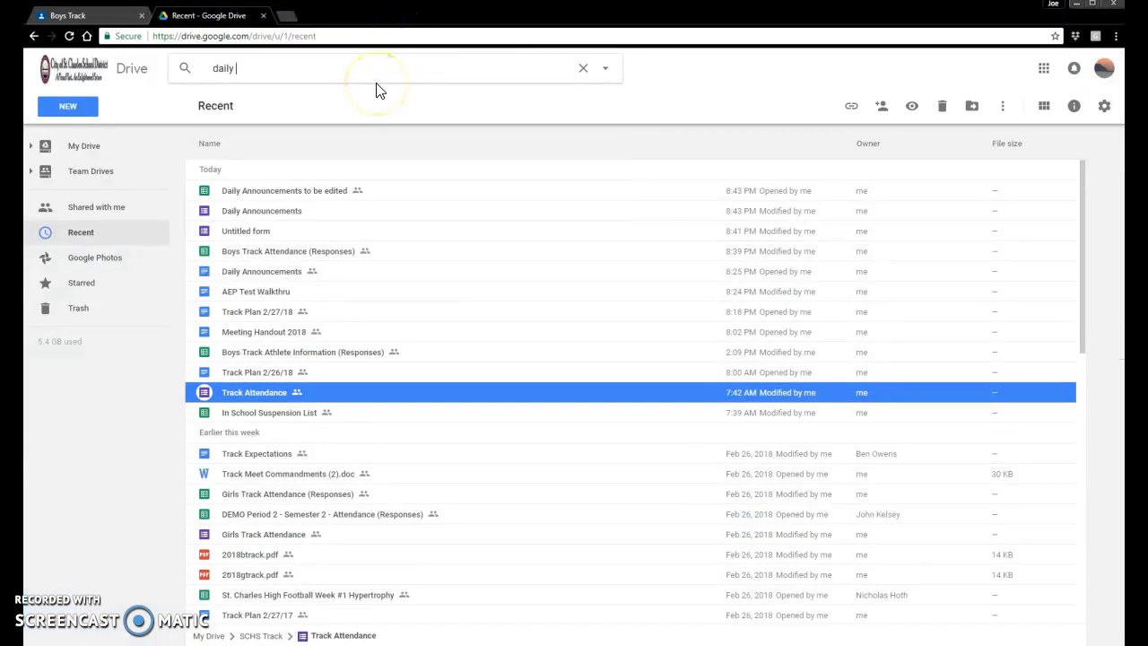